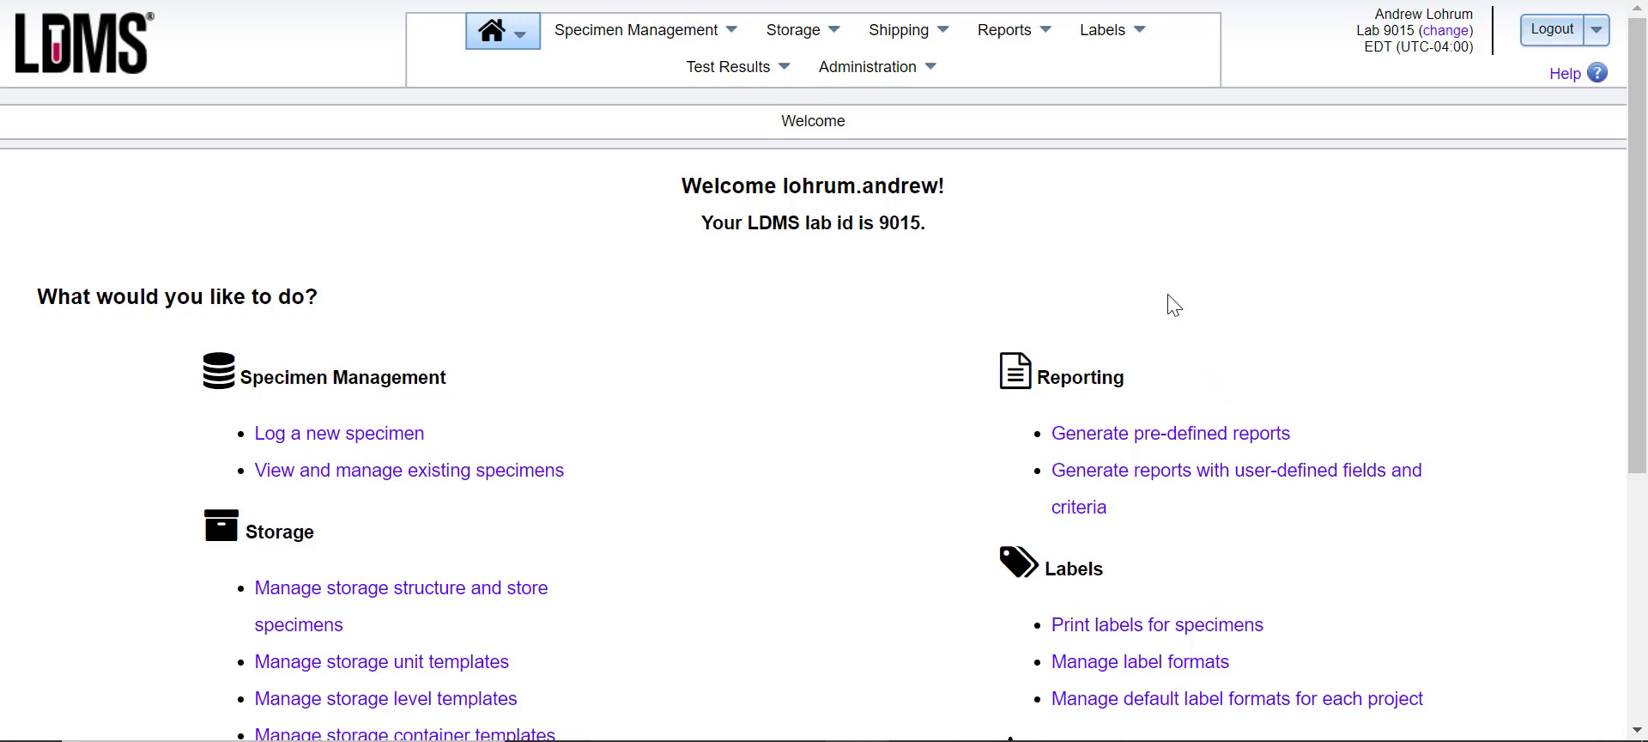
Step: Open the Custom Report Builder and limit the available fields to the Specimen category
{"action": "left_click", "coordinate": [1000, 31]}
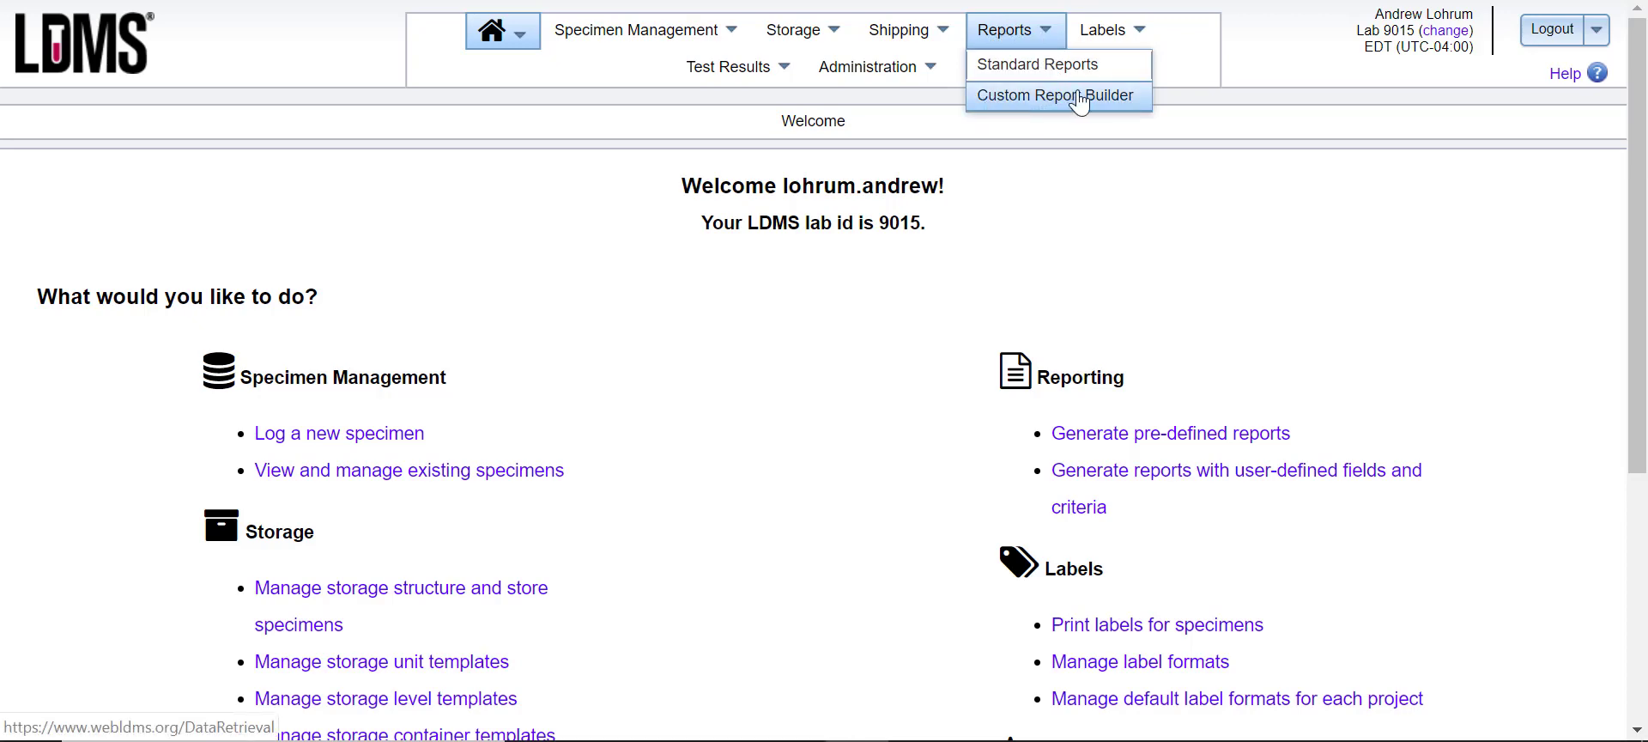
{"action": "left_click", "coordinate": [1123, 100]}
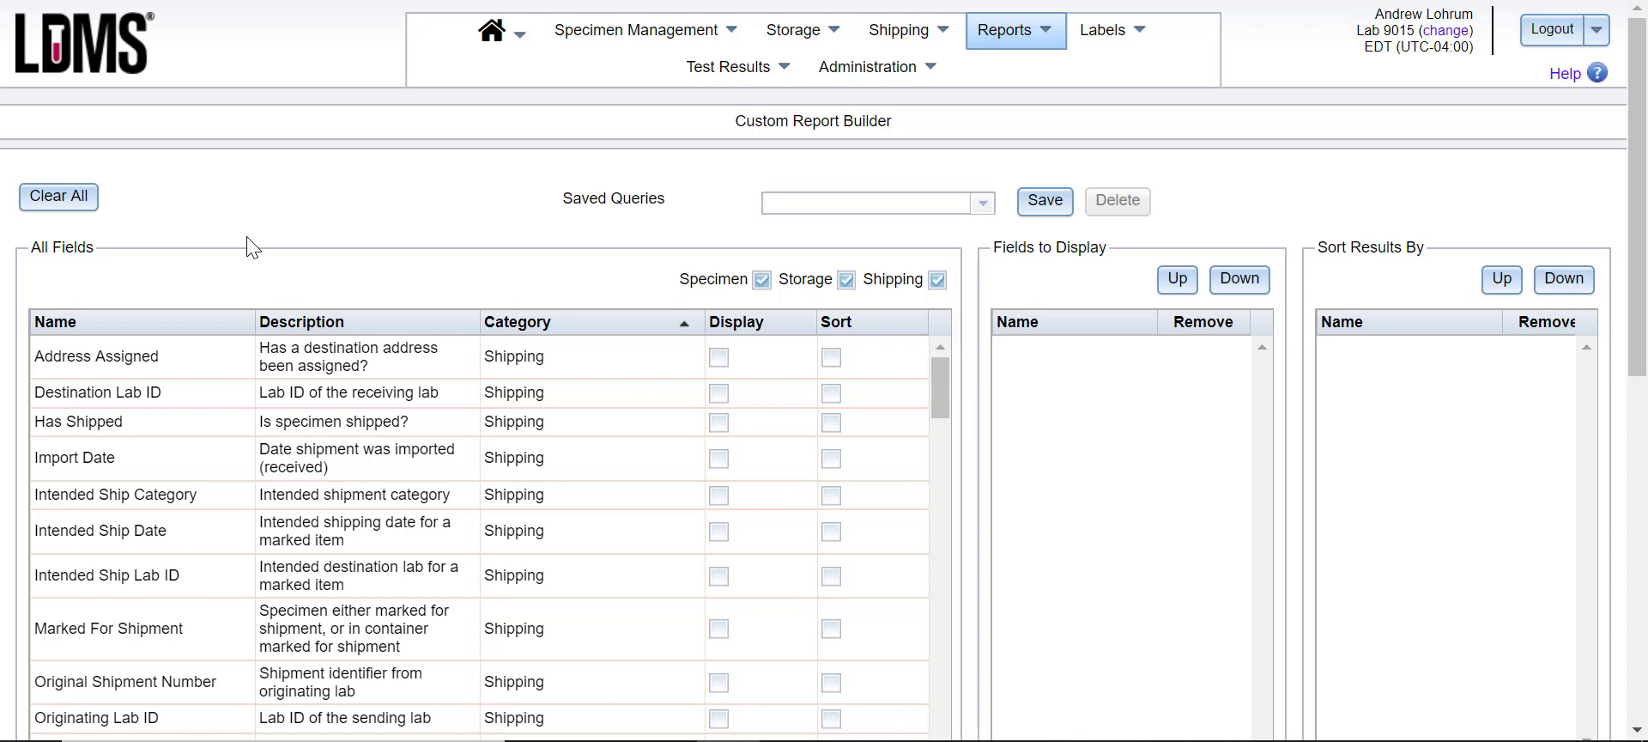
{"action": "scroll", "coordinate": [477, 274], "scroll_direction": "down", "scroll_amount": 2}
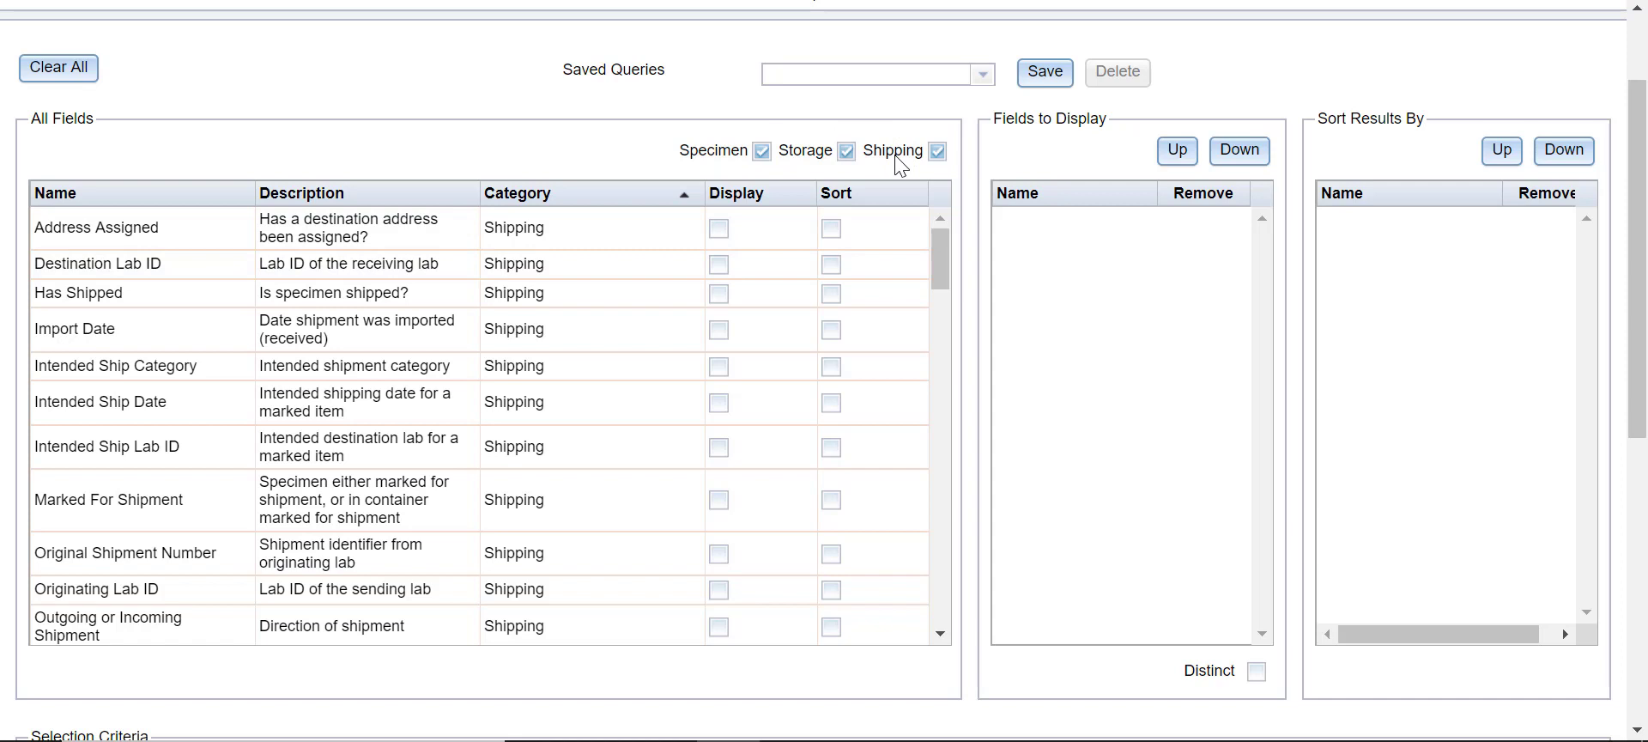
{"action": "left_click", "coordinate": [939, 151]}
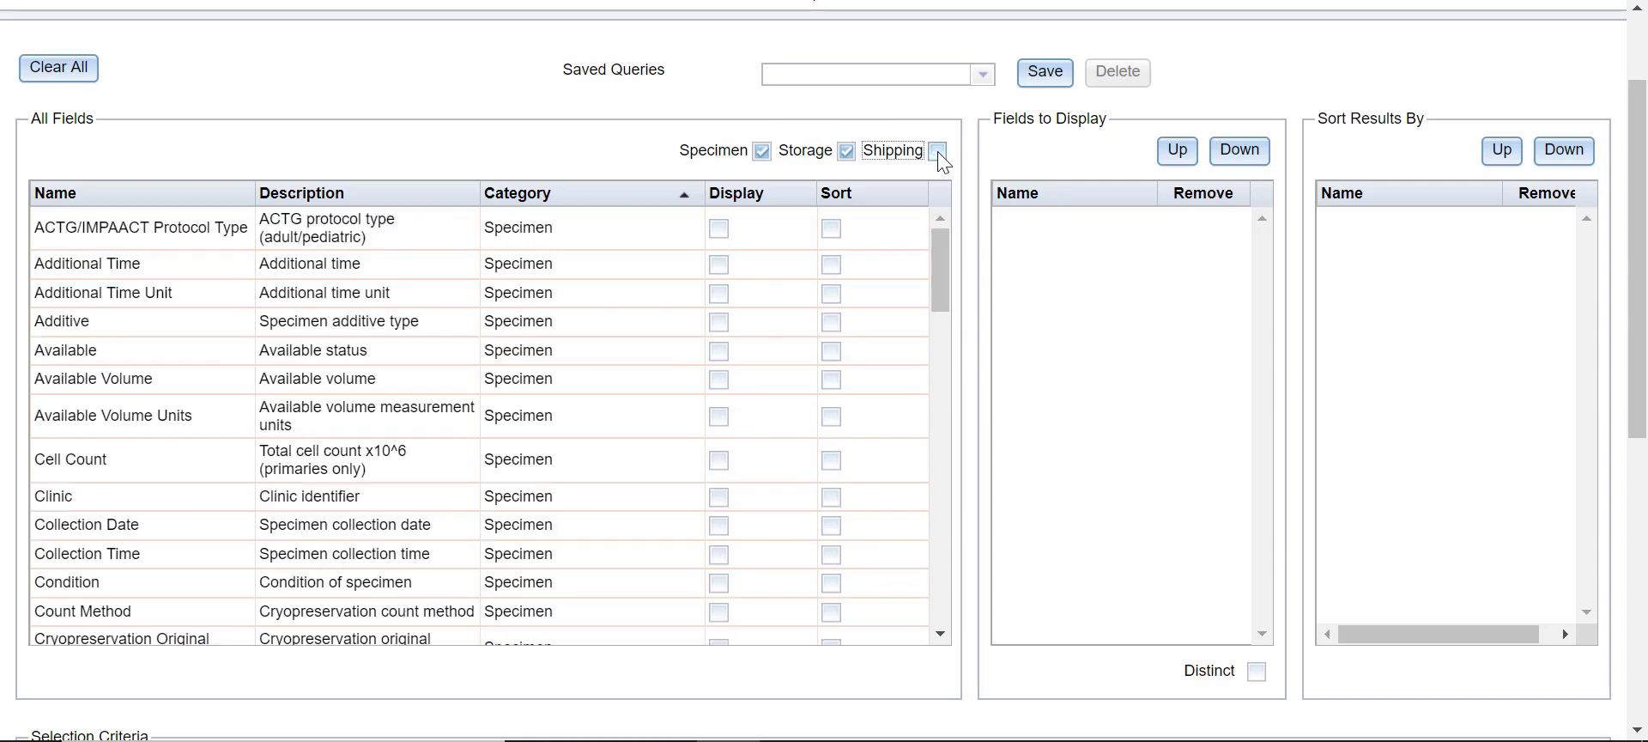
{"action": "left_click", "coordinate": [847, 152]}
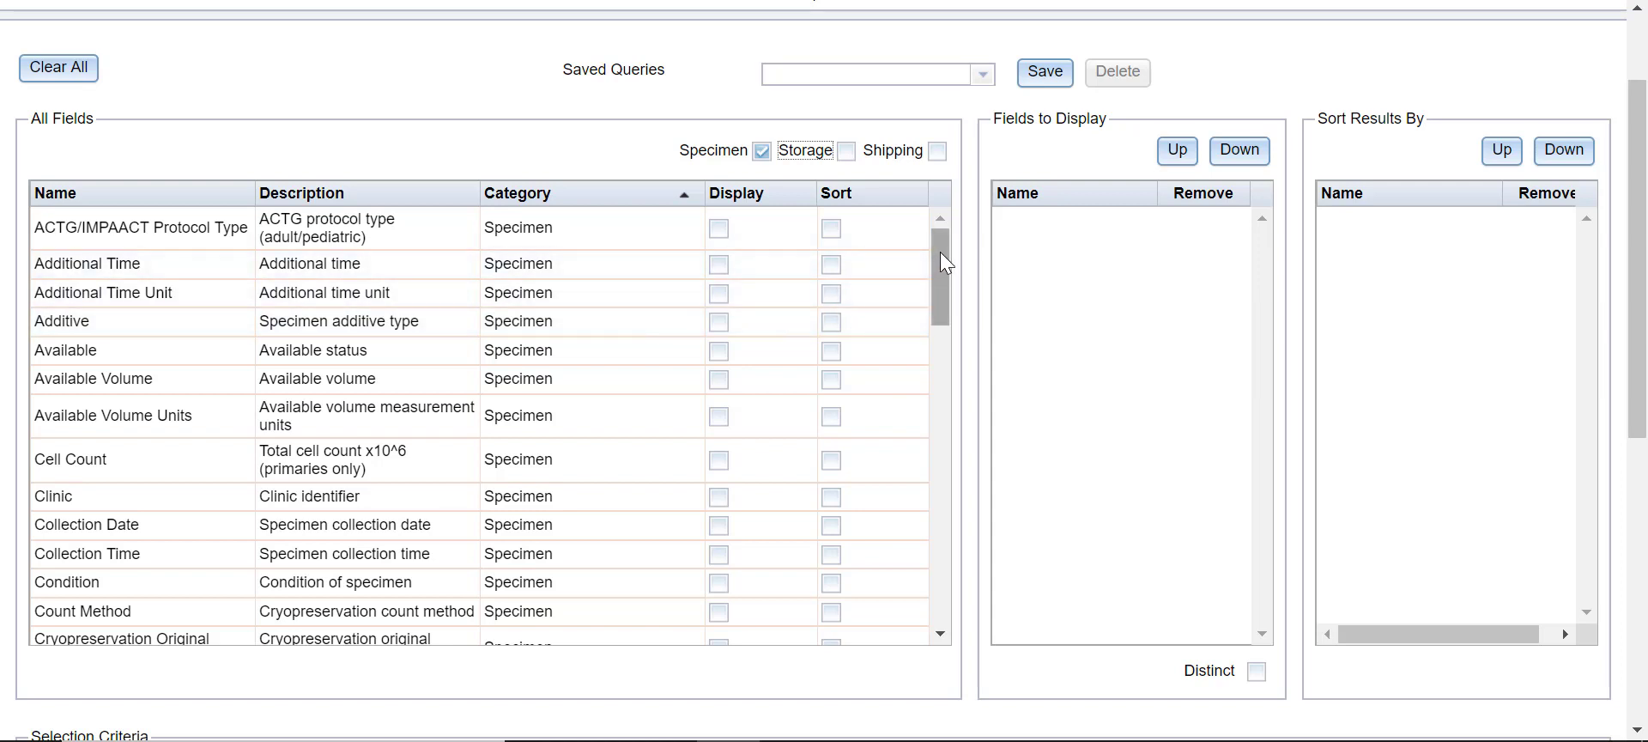
Step: Add the specimen fields ID1, ID2, Collection Date and Collection Time to the report's displayed fields
{"action": "left_click_drag", "start_coordinate": [940, 268], "coordinate": [923, 380]}
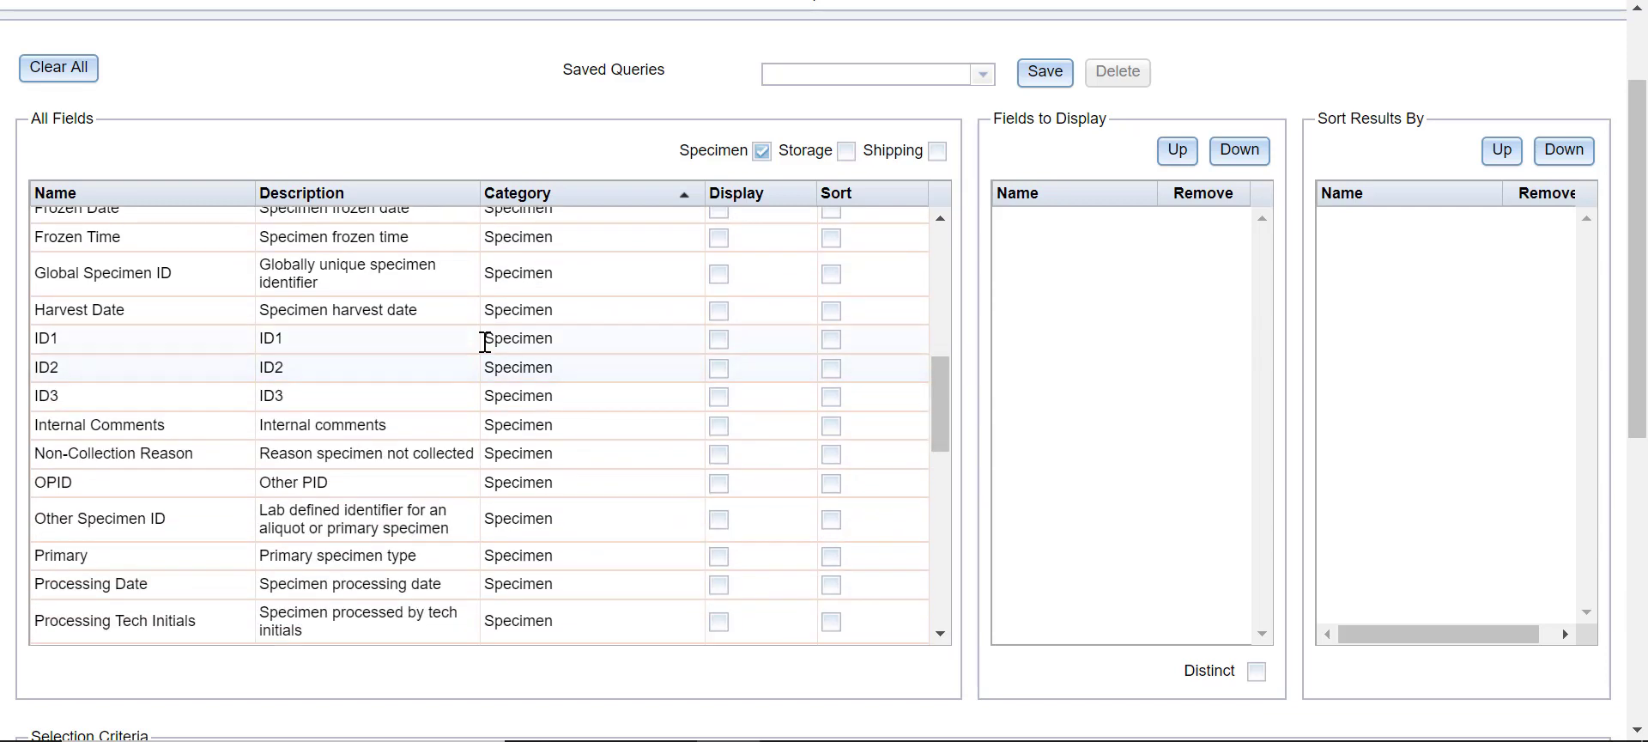
{"action": "left_click", "coordinate": [720, 339]}
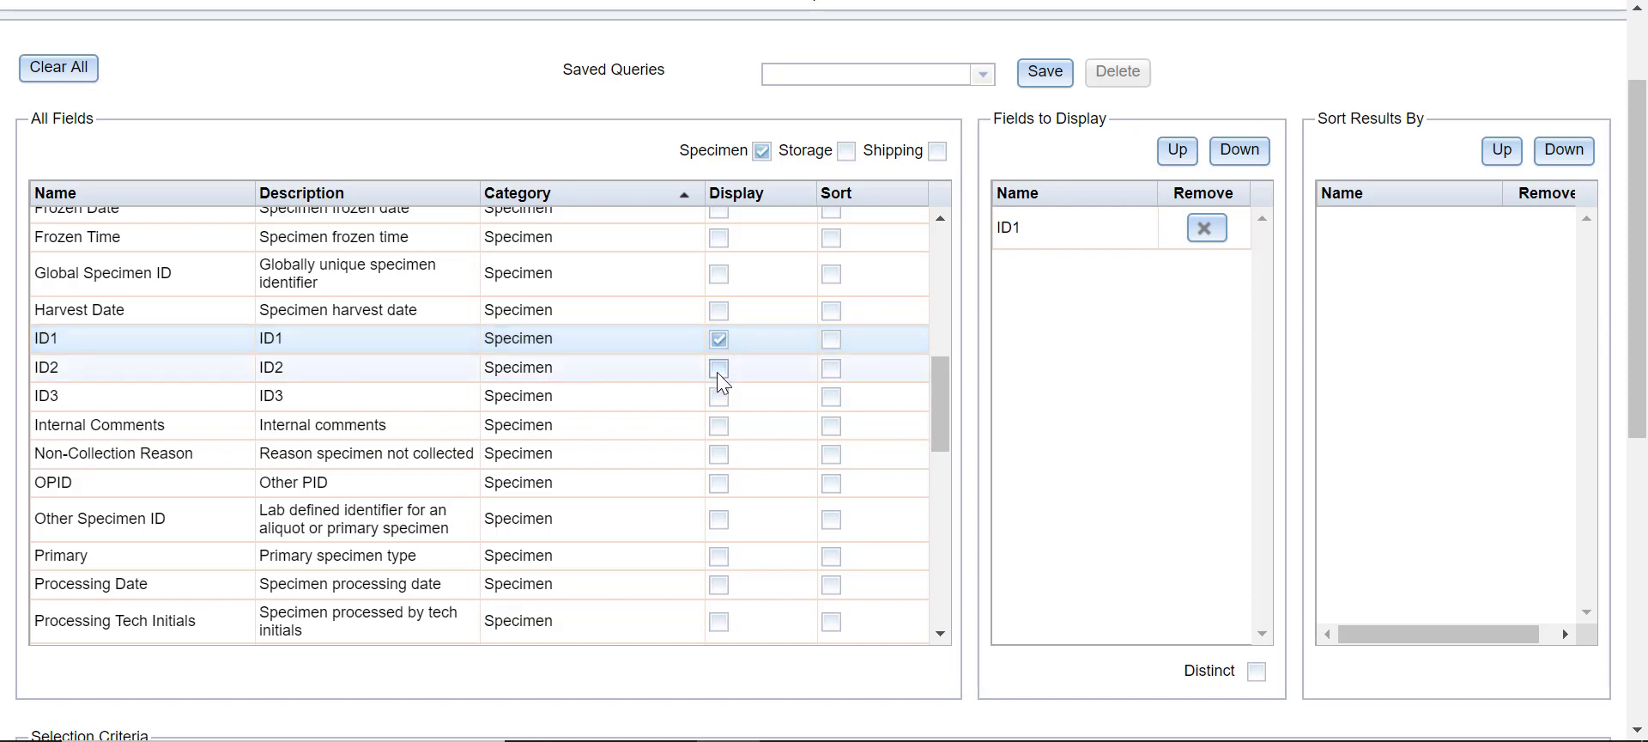
{"action": "left_click", "coordinate": [719, 371]}
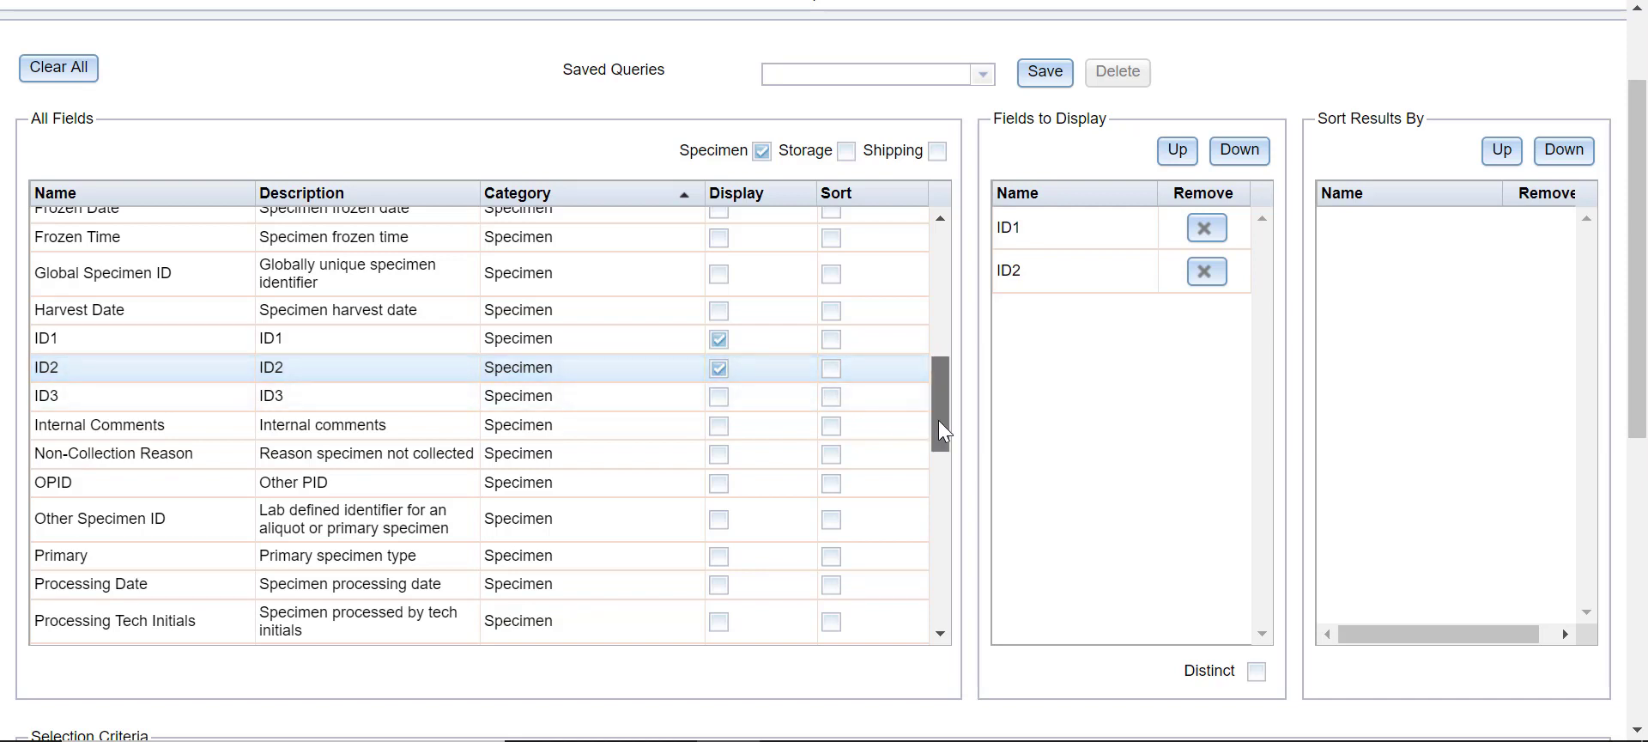
{"action": "left_click_drag", "start_coordinate": [939, 420], "coordinate": [946, 302]}
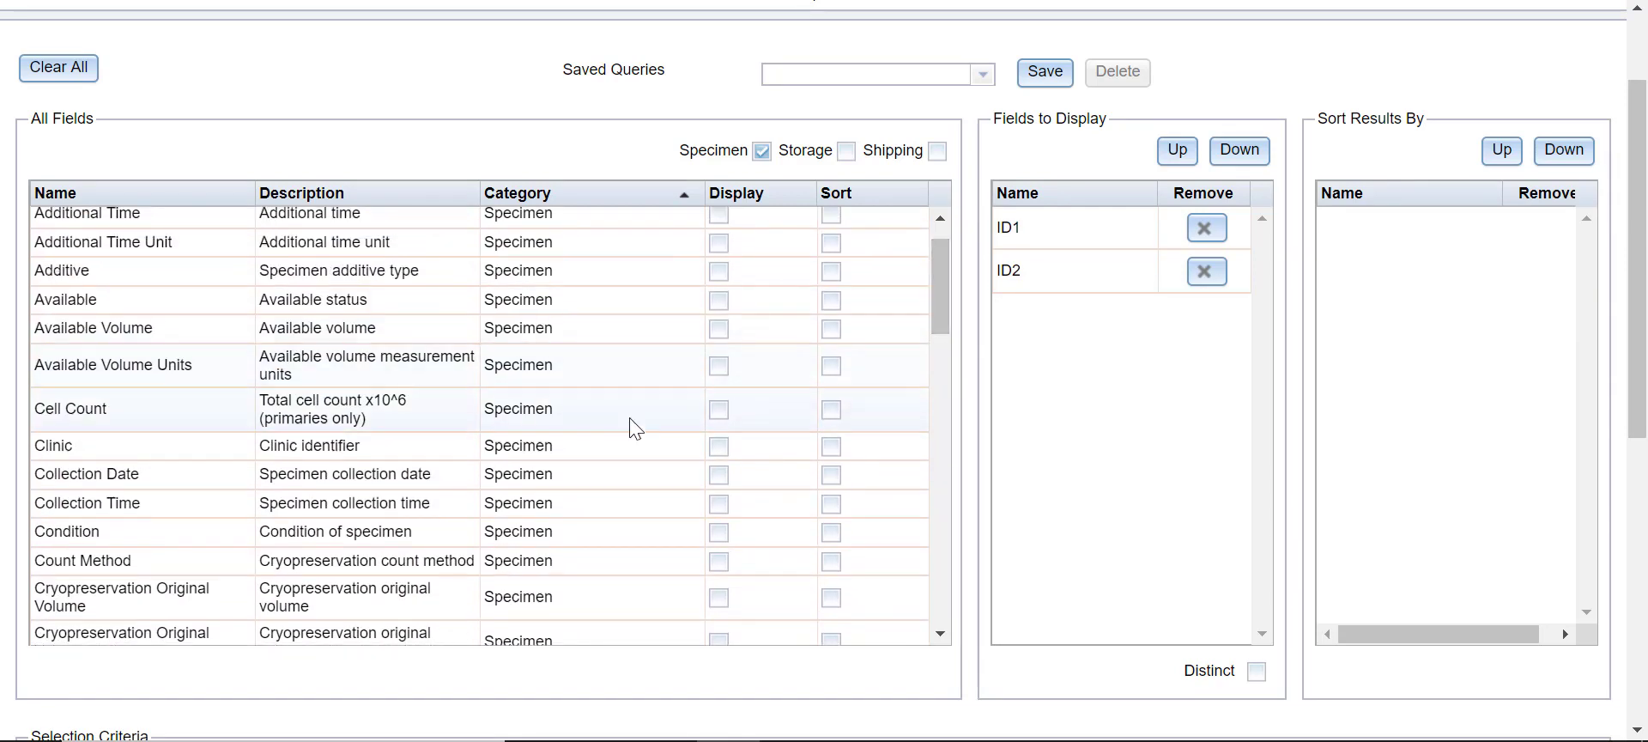
{"action": "left_click", "coordinate": [721, 476]}
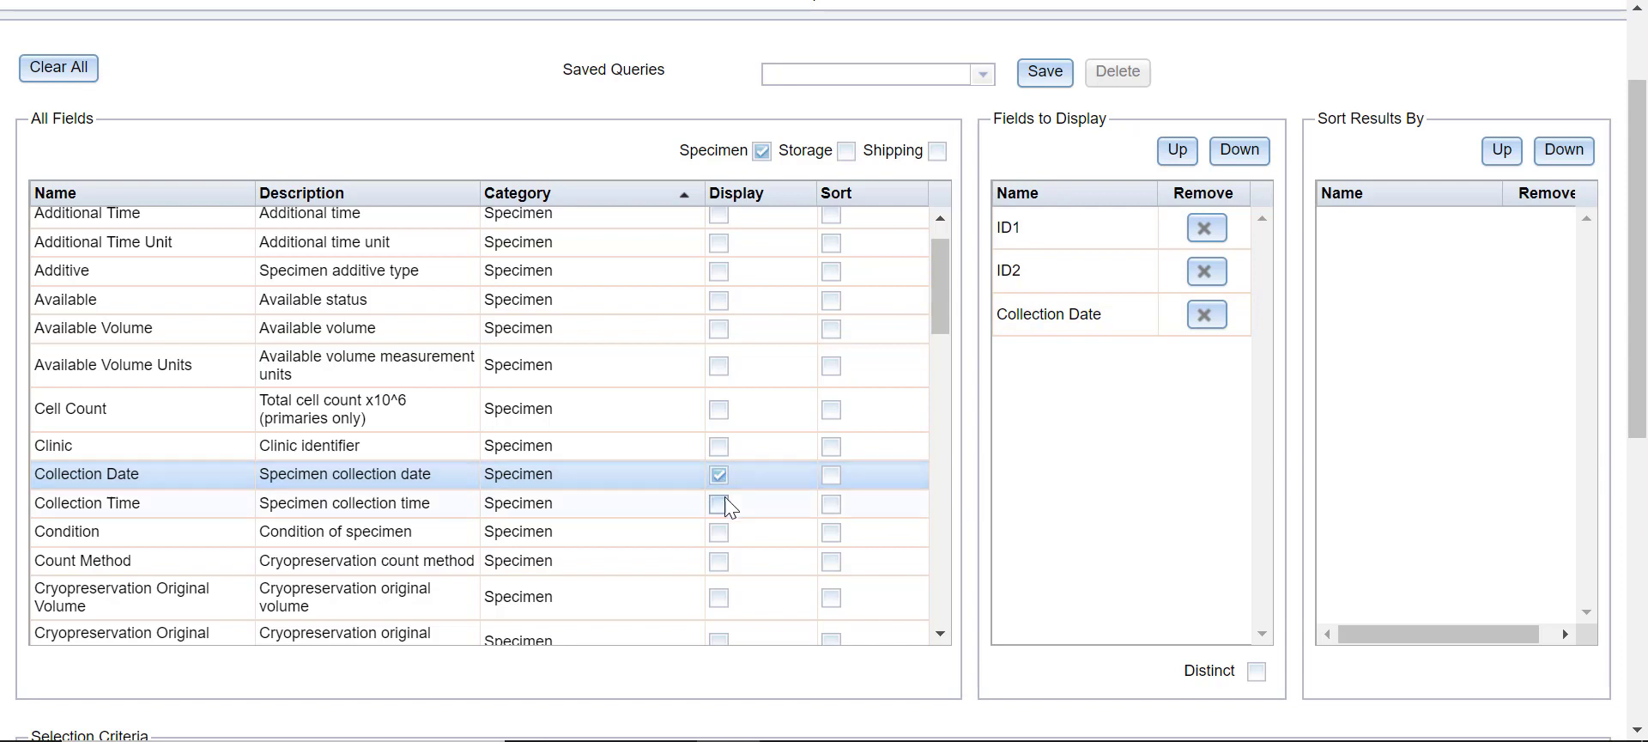
{"action": "left_click", "coordinate": [719, 504]}
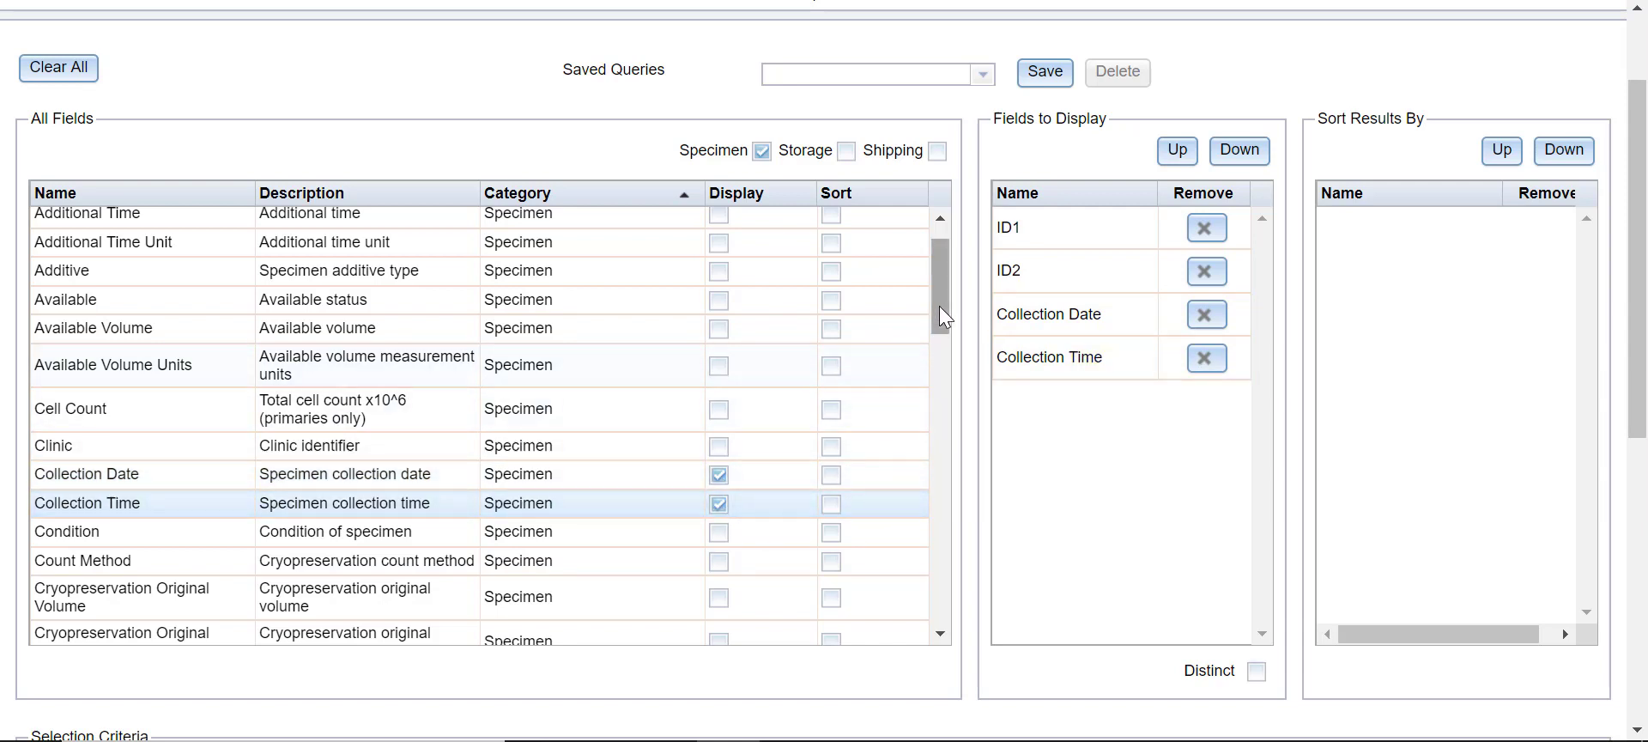
Step: Add the specimen type fields Primary, Additive and Derivative to the report's displayed fields
{"action": "left_click_drag", "start_coordinate": [939, 305], "coordinate": [968, 249]}
{"action": "left_click", "coordinate": [720, 430]}
{"action": "left_click", "coordinate": [720, 323]}
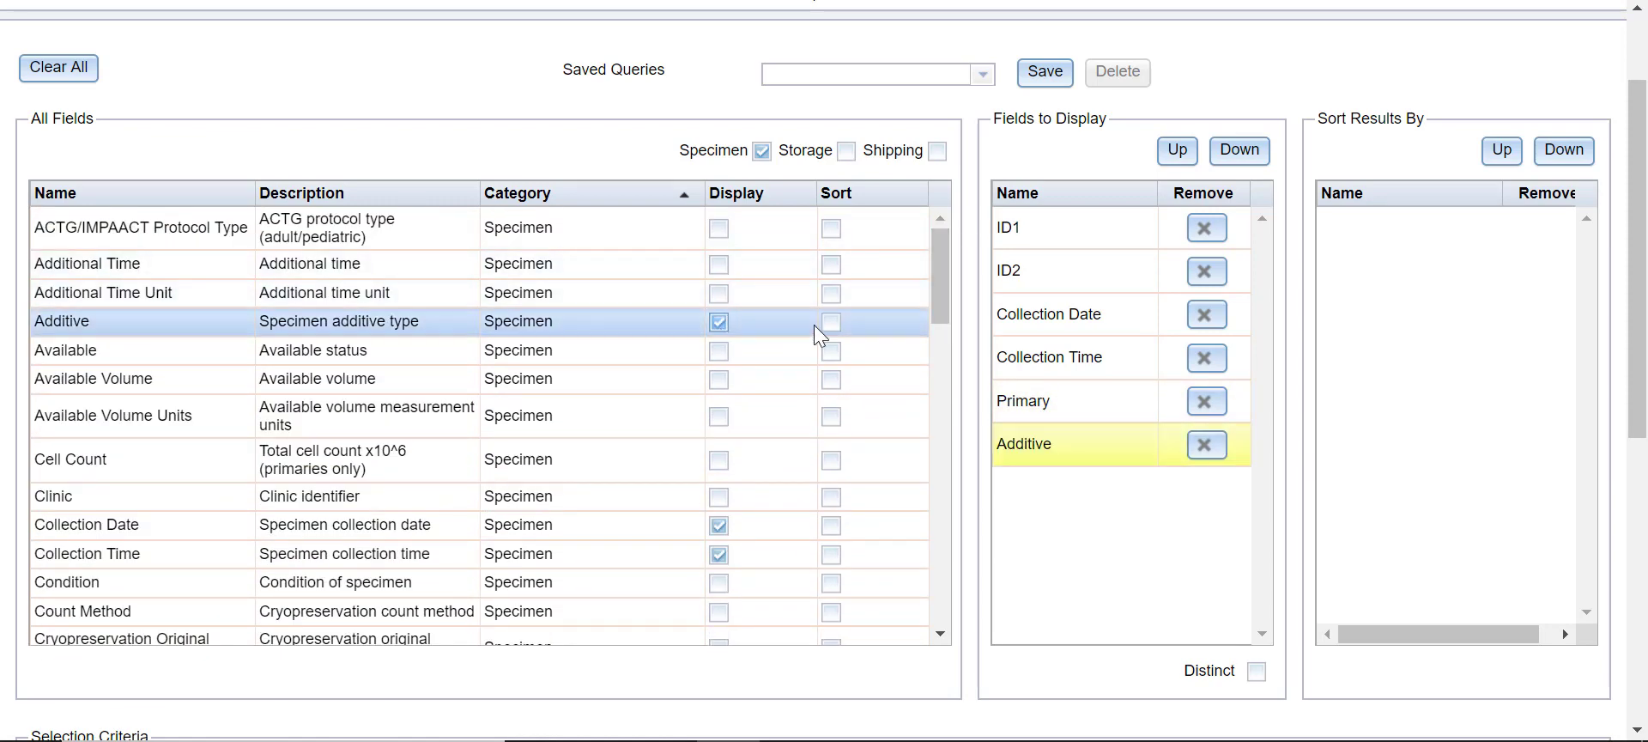
{"action": "left_click_drag", "start_coordinate": [937, 275], "coordinate": [930, 352]}
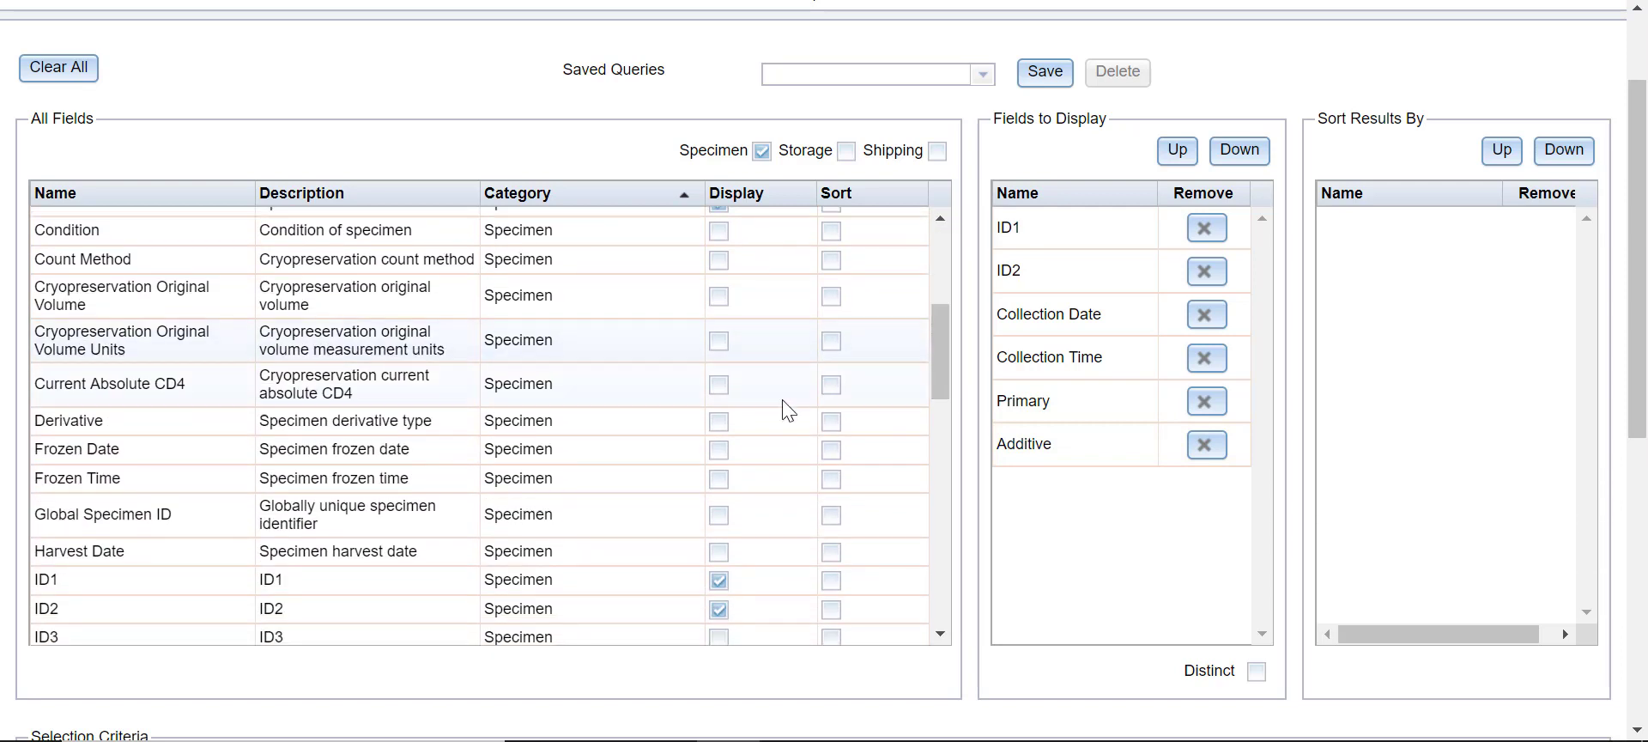
{"action": "left_click", "coordinate": [719, 421]}
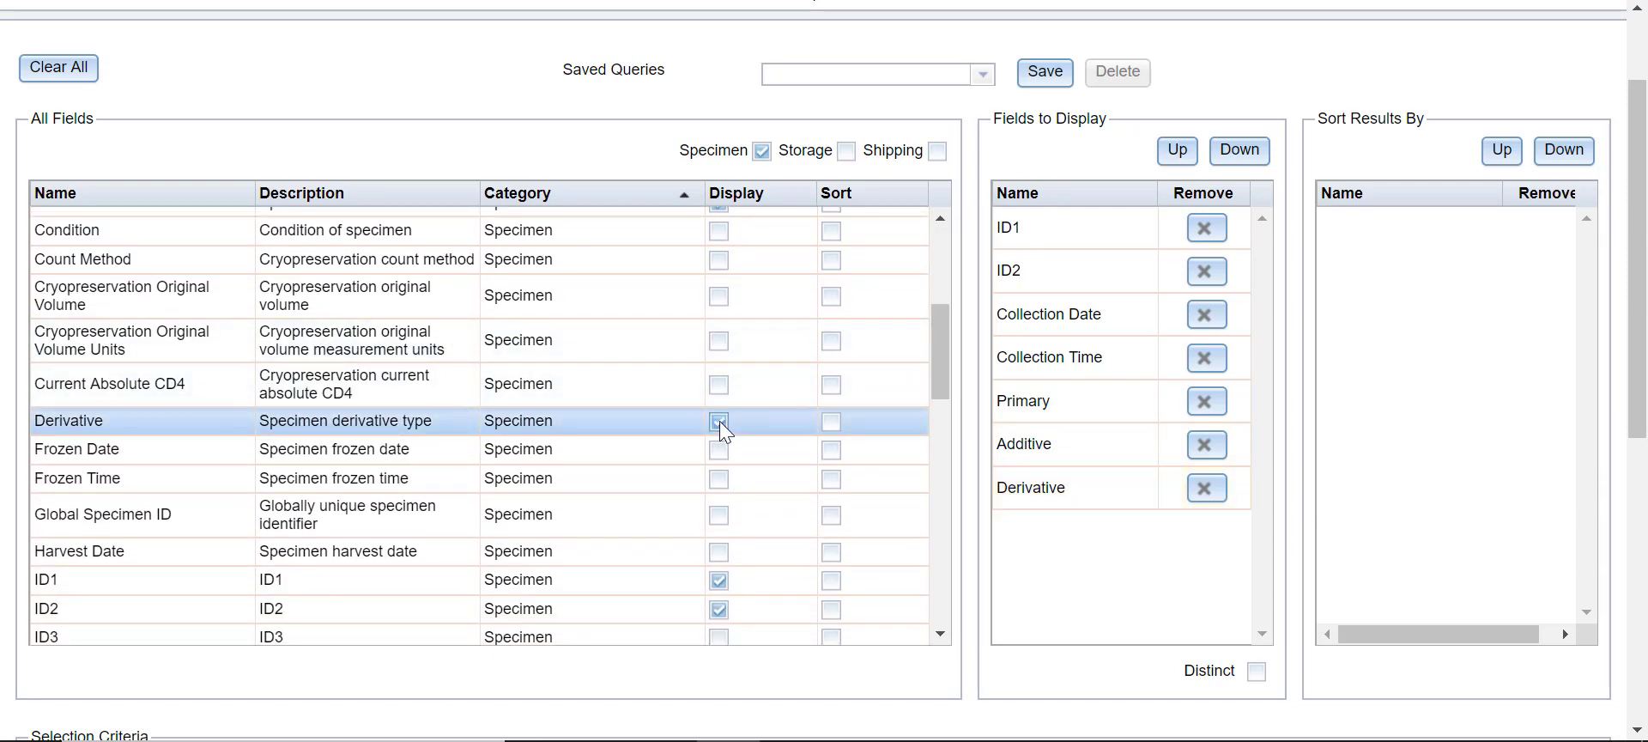
Step: List only Storage fields and add Stored, Storage Unit, Level, Sub-Level, Container and Position to the displayed fields
{"action": "left_click", "coordinate": [762, 152]}
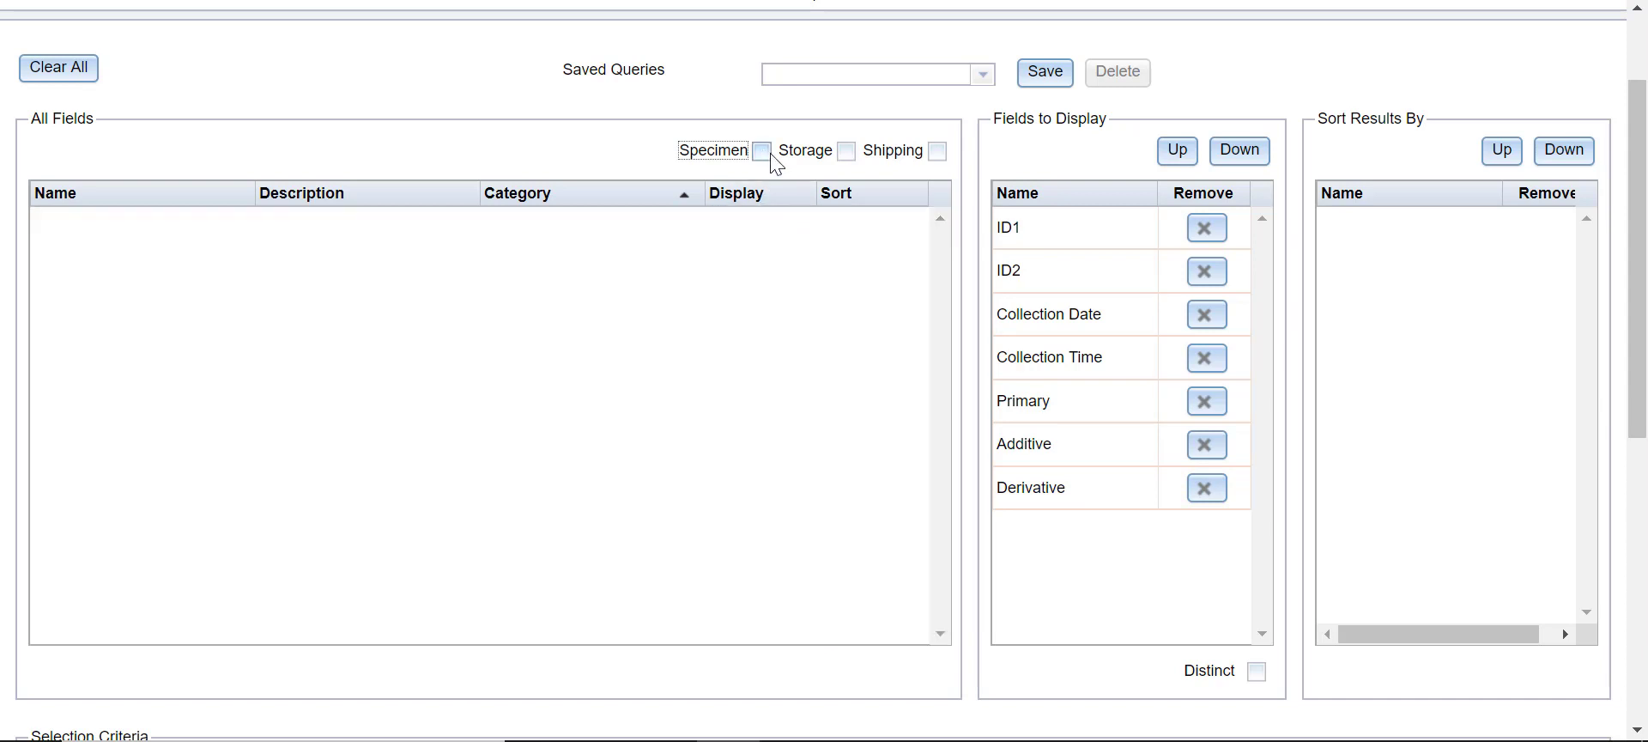
{"action": "left_click", "coordinate": [846, 152]}
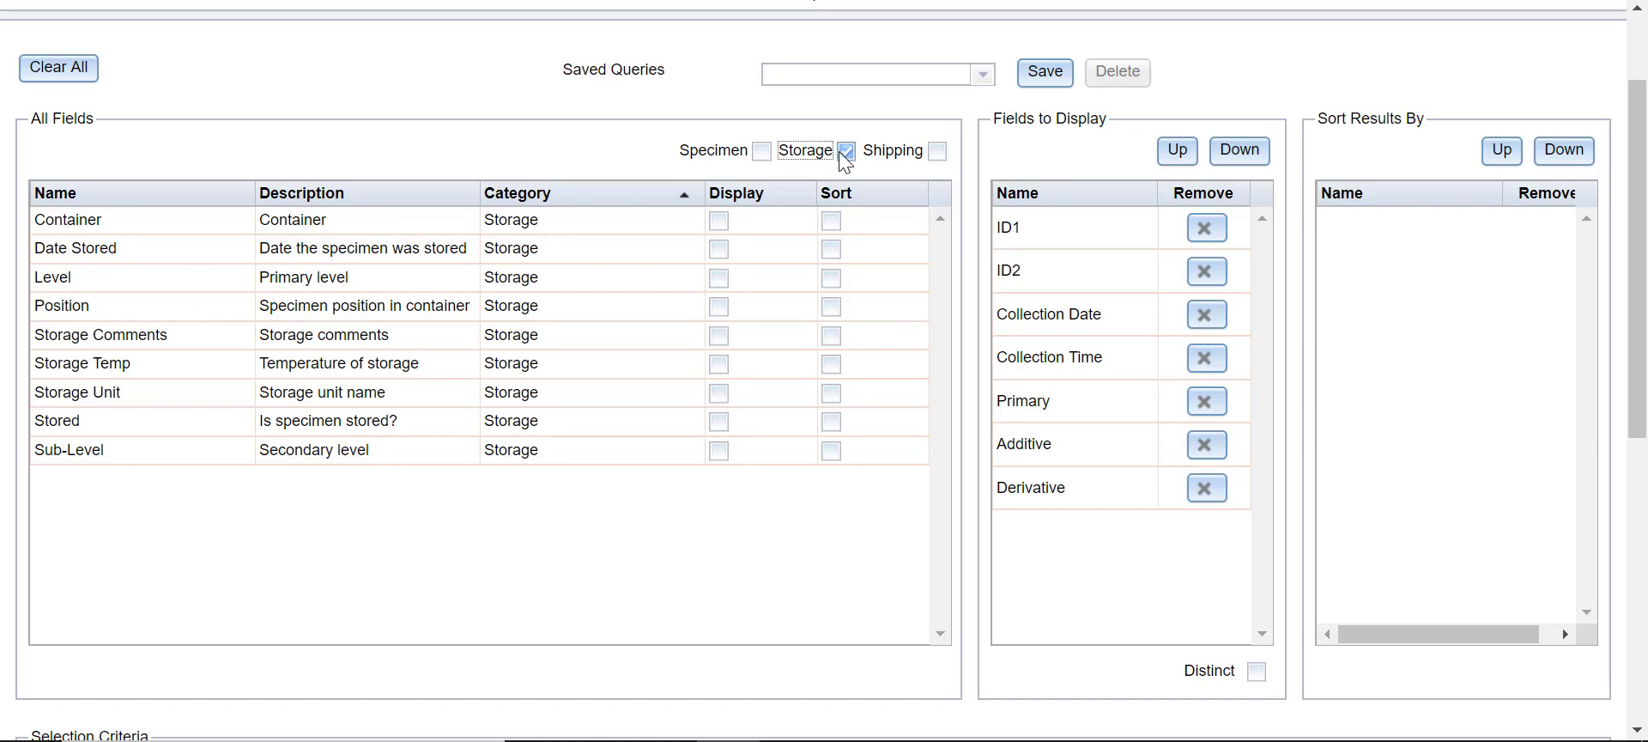
{"action": "left_click", "coordinate": [720, 423]}
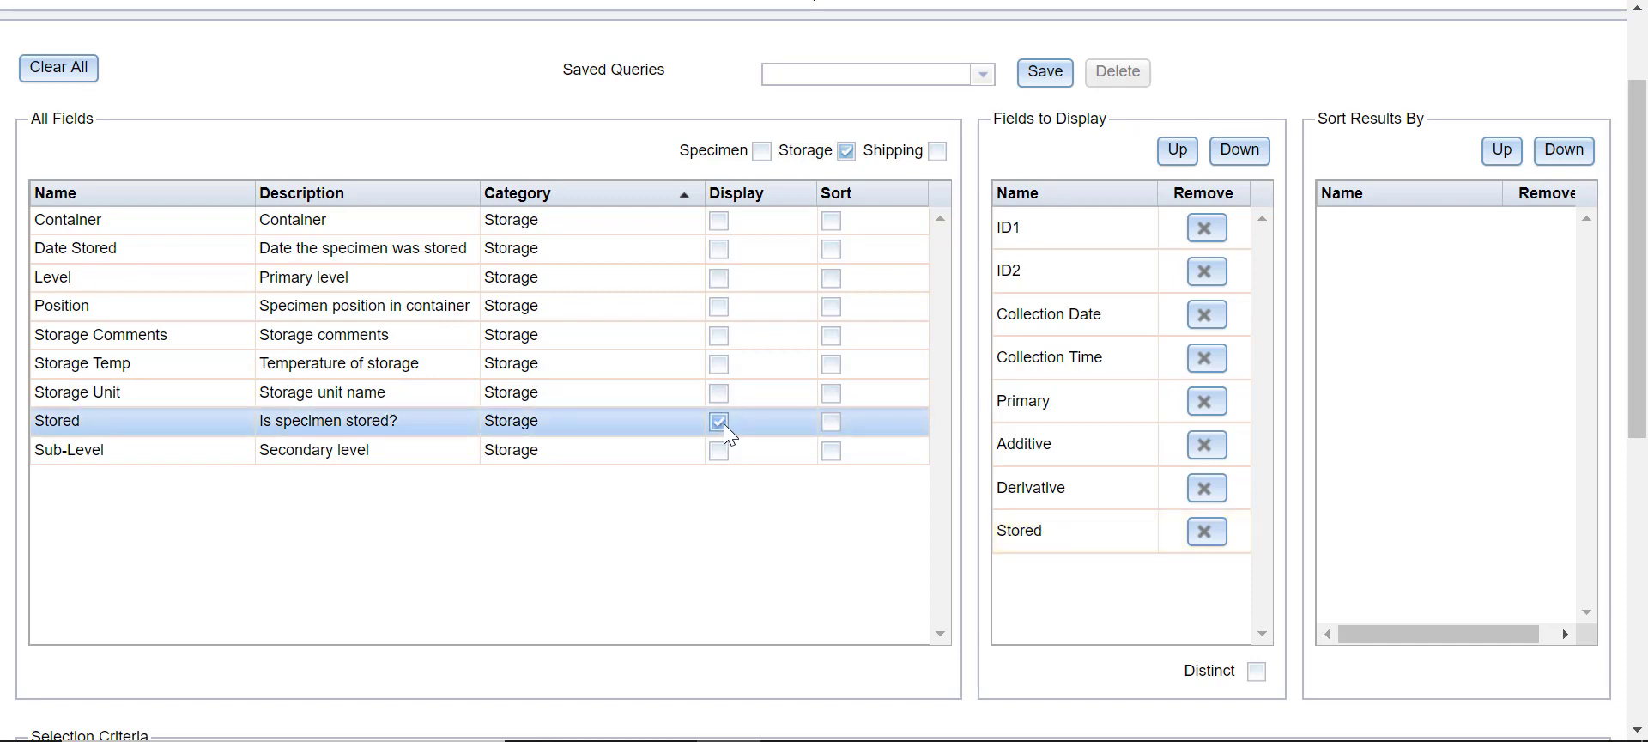
{"action": "left_click", "coordinate": [720, 393]}
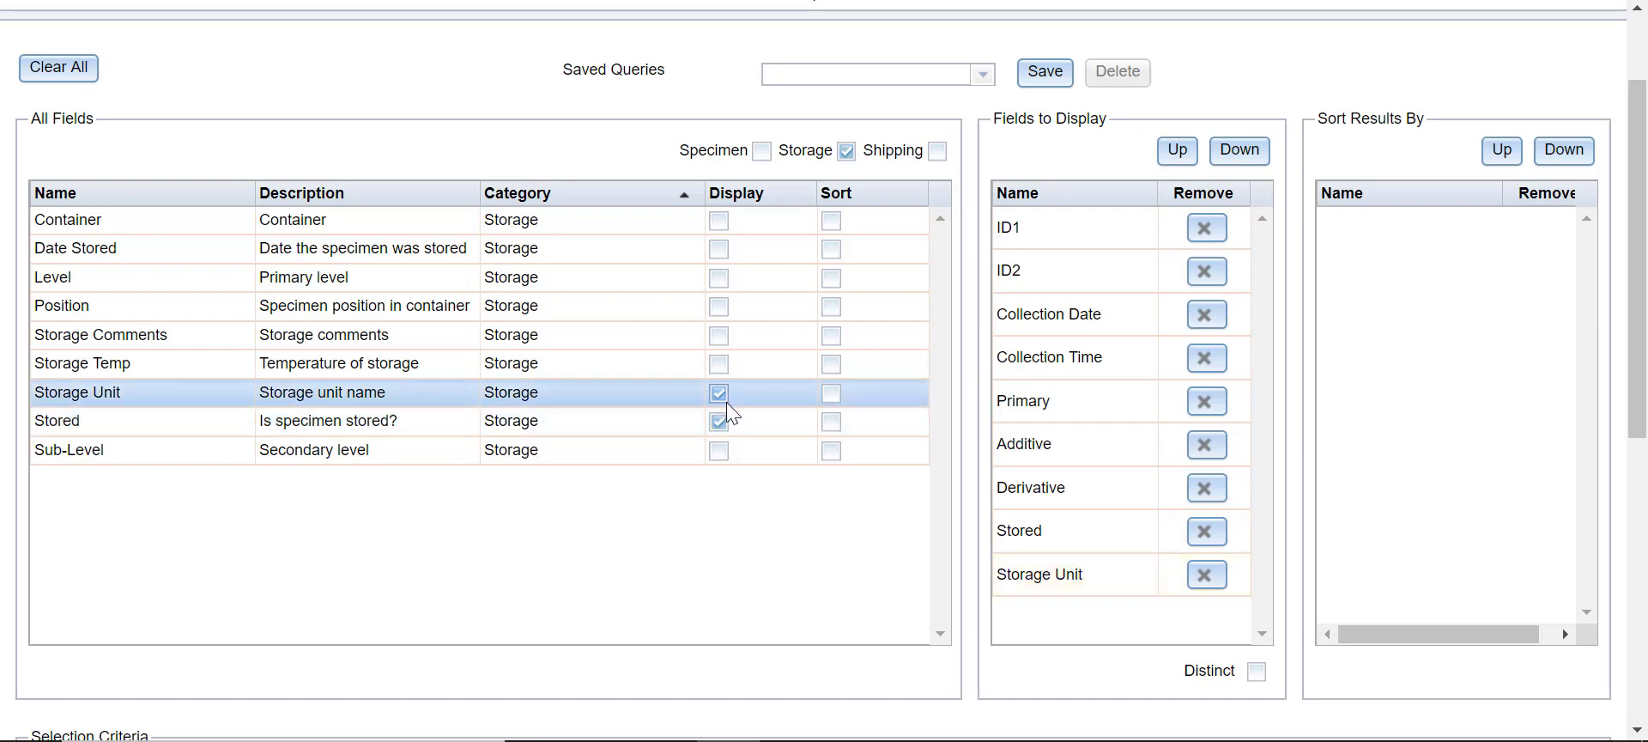
{"action": "left_click", "coordinate": [719, 277]}
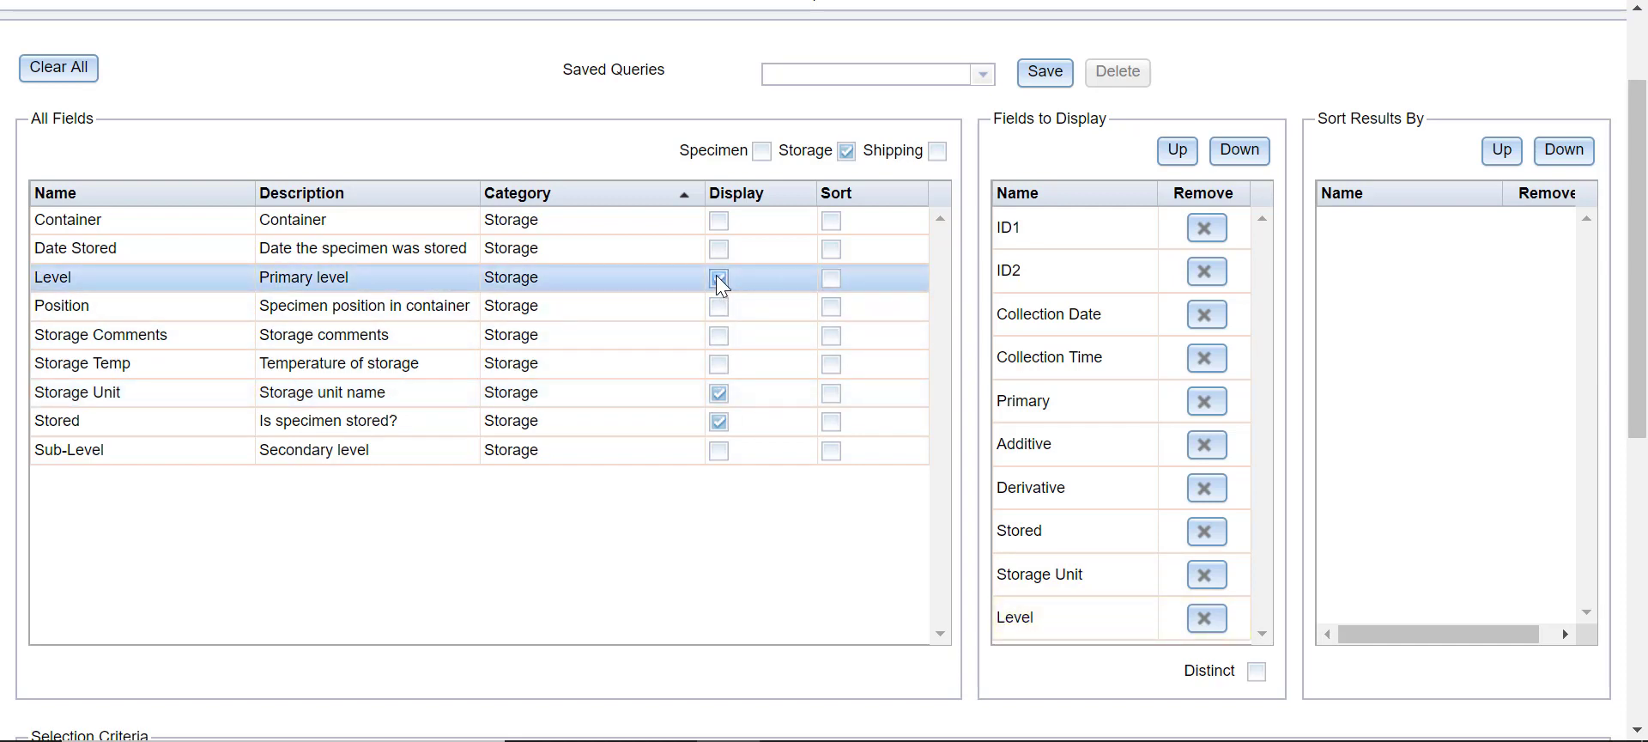
{"action": "left_click", "coordinate": [722, 453]}
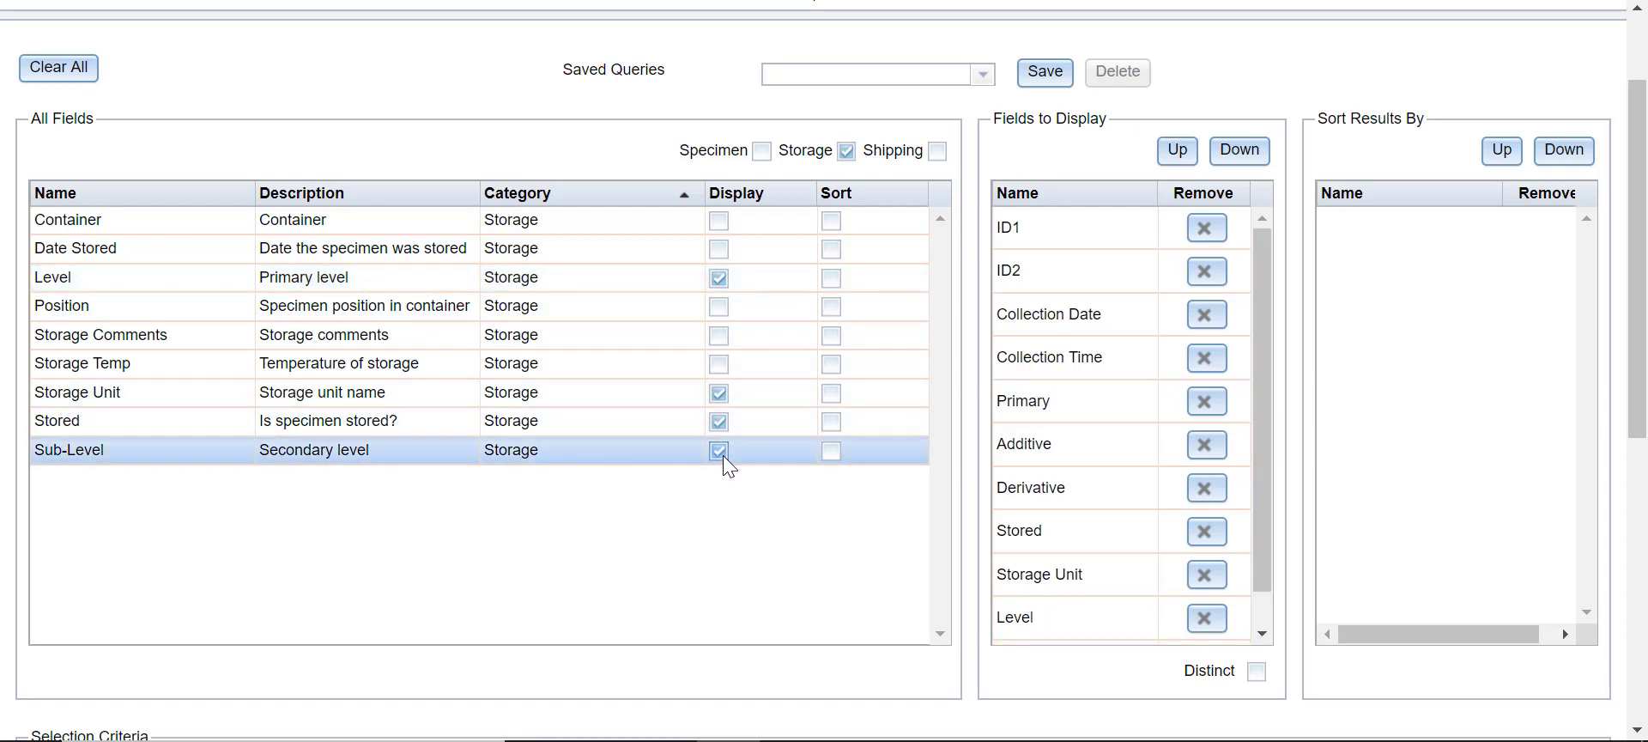
{"action": "left_click", "coordinate": [720, 221]}
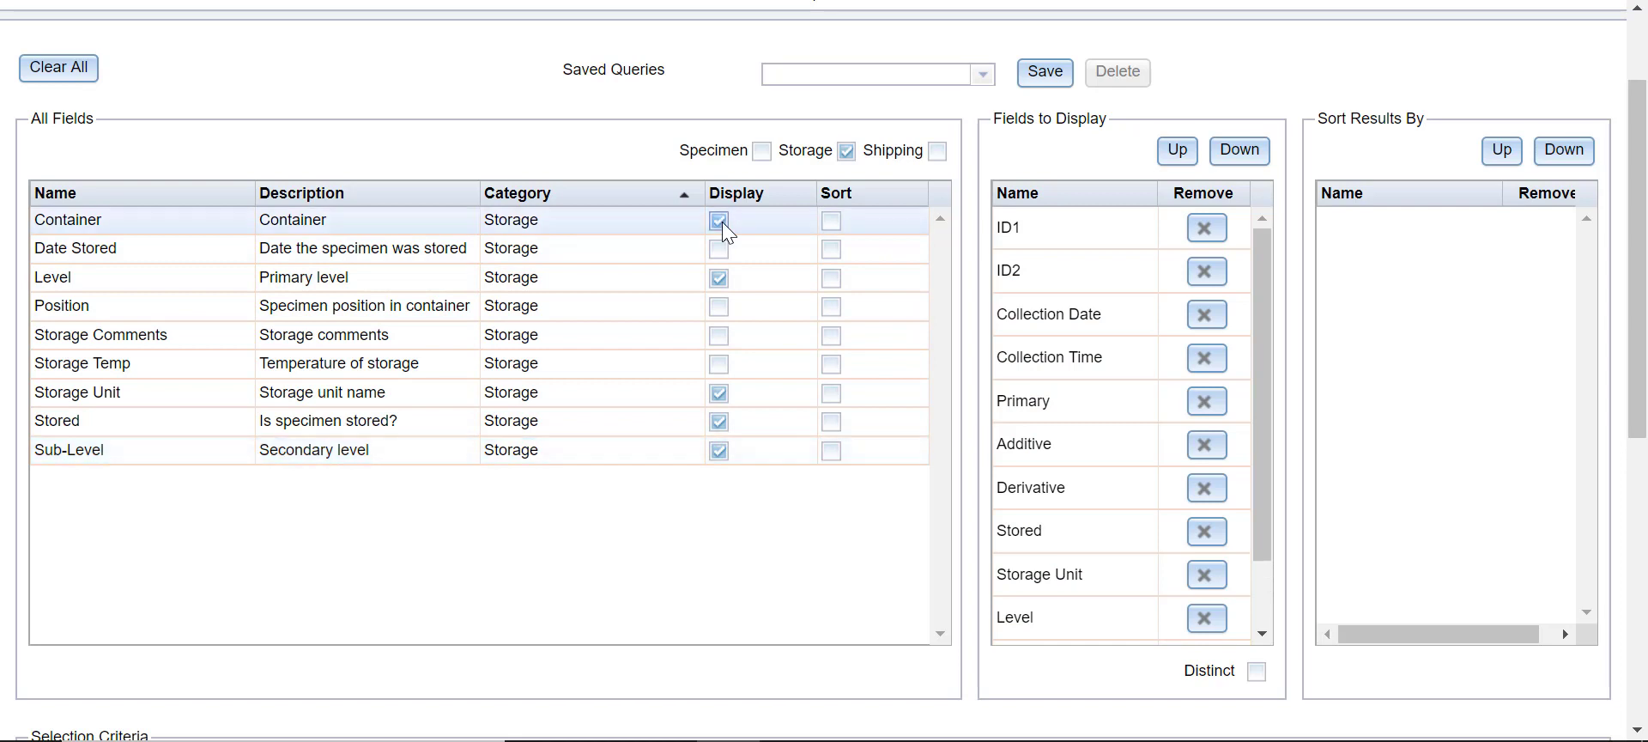
{"action": "left_click", "coordinate": [717, 306]}
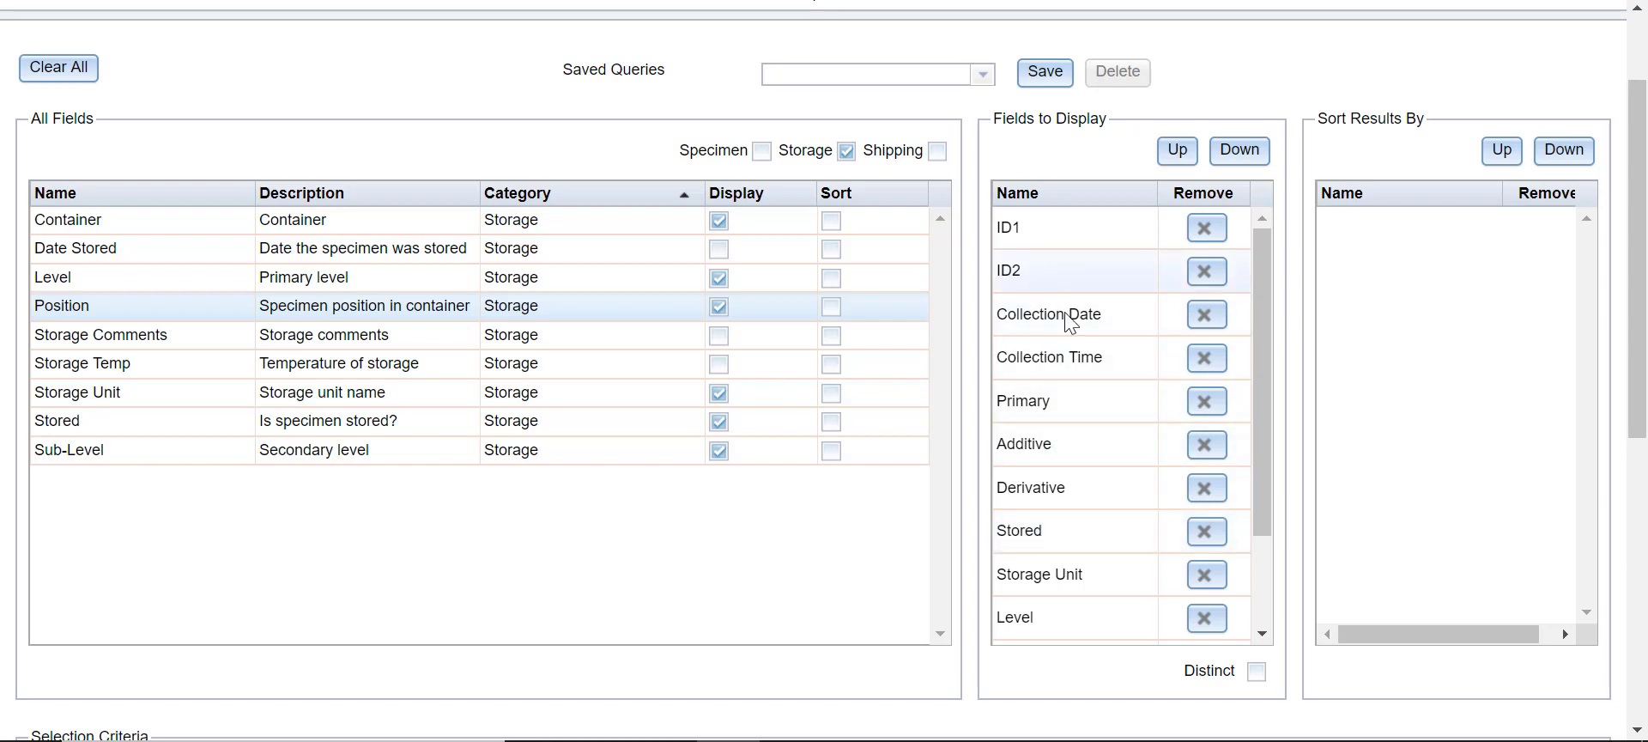
{"action": "left_click", "coordinate": [1071, 496]}
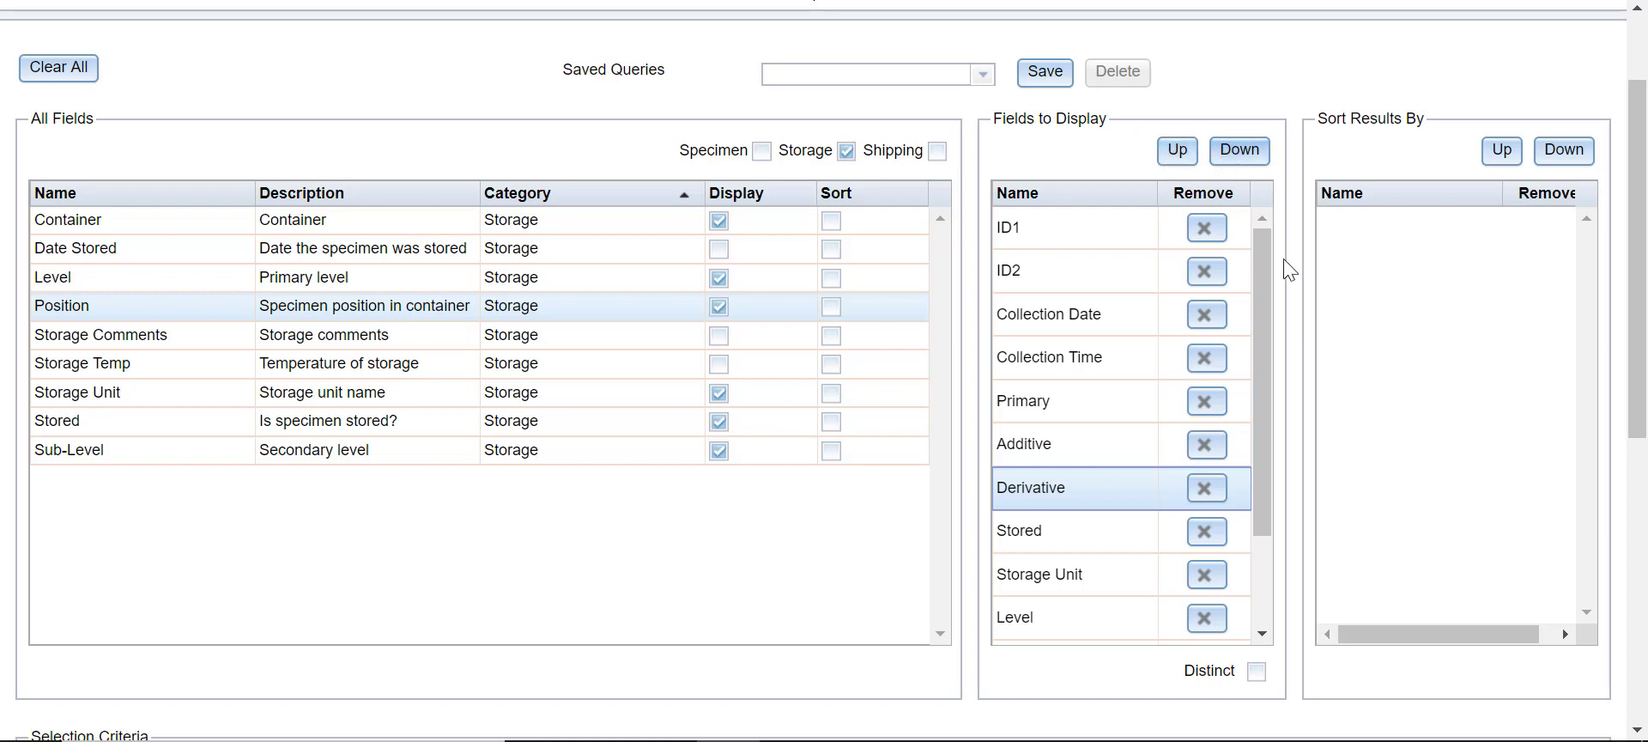
Step: List only Shipping fields and add Shipment Number, Shipment Date and Destination Lab ID to the displayed fields
{"action": "left_click", "coordinate": [938, 152]}
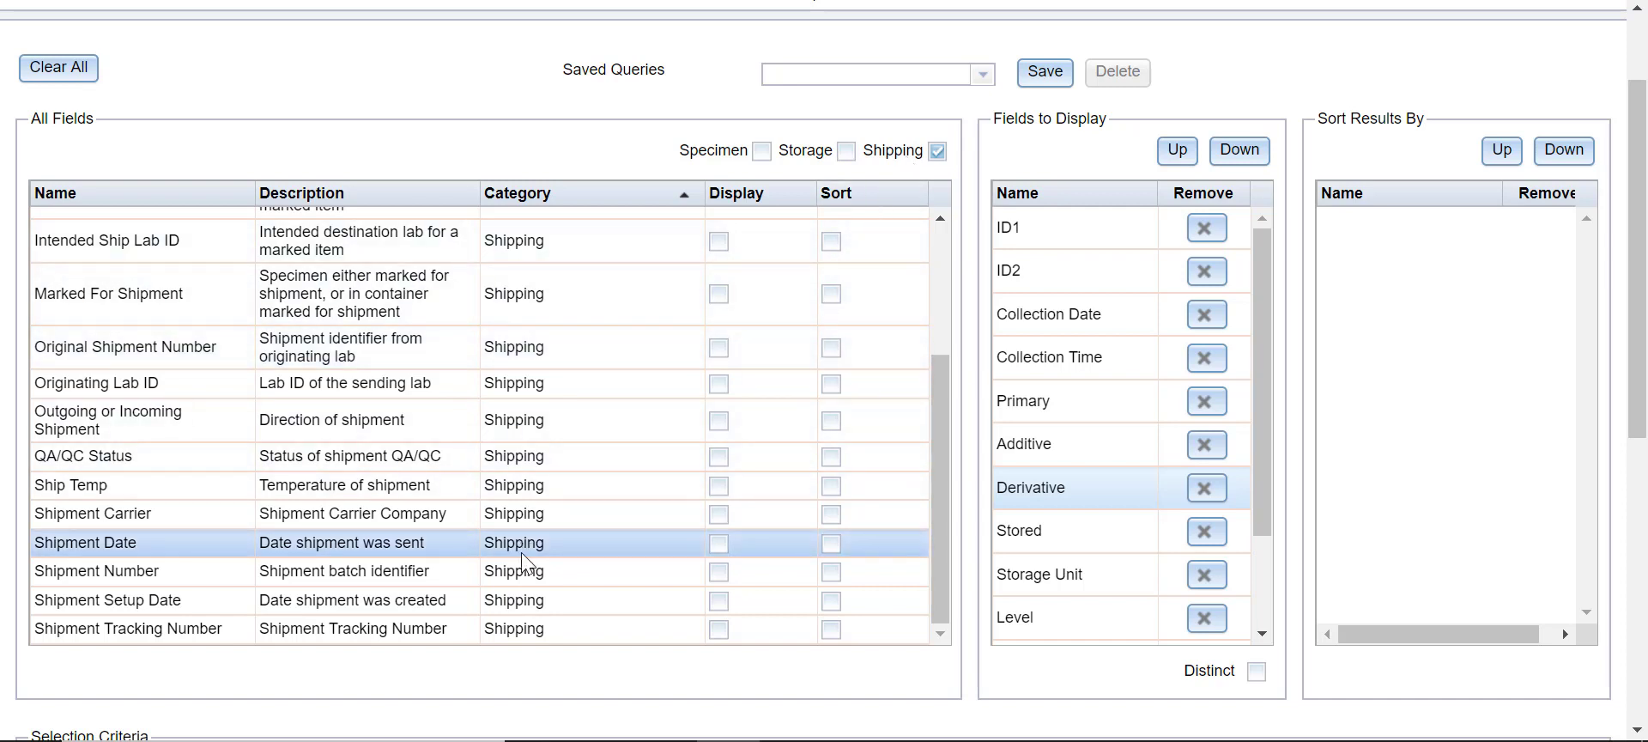
{"action": "left_click", "coordinate": [720, 572]}
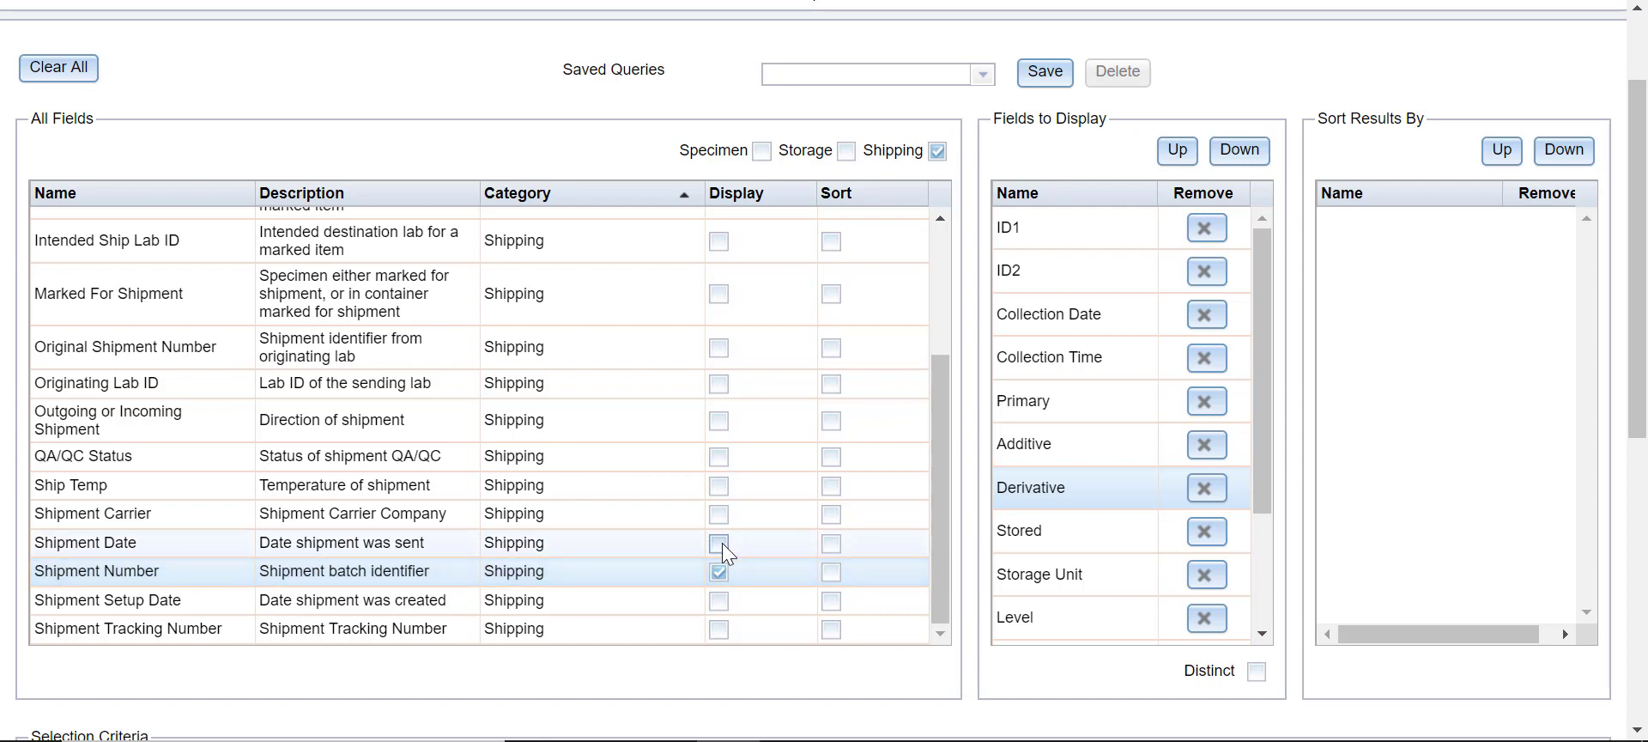
{"action": "left_click", "coordinate": [723, 543]}
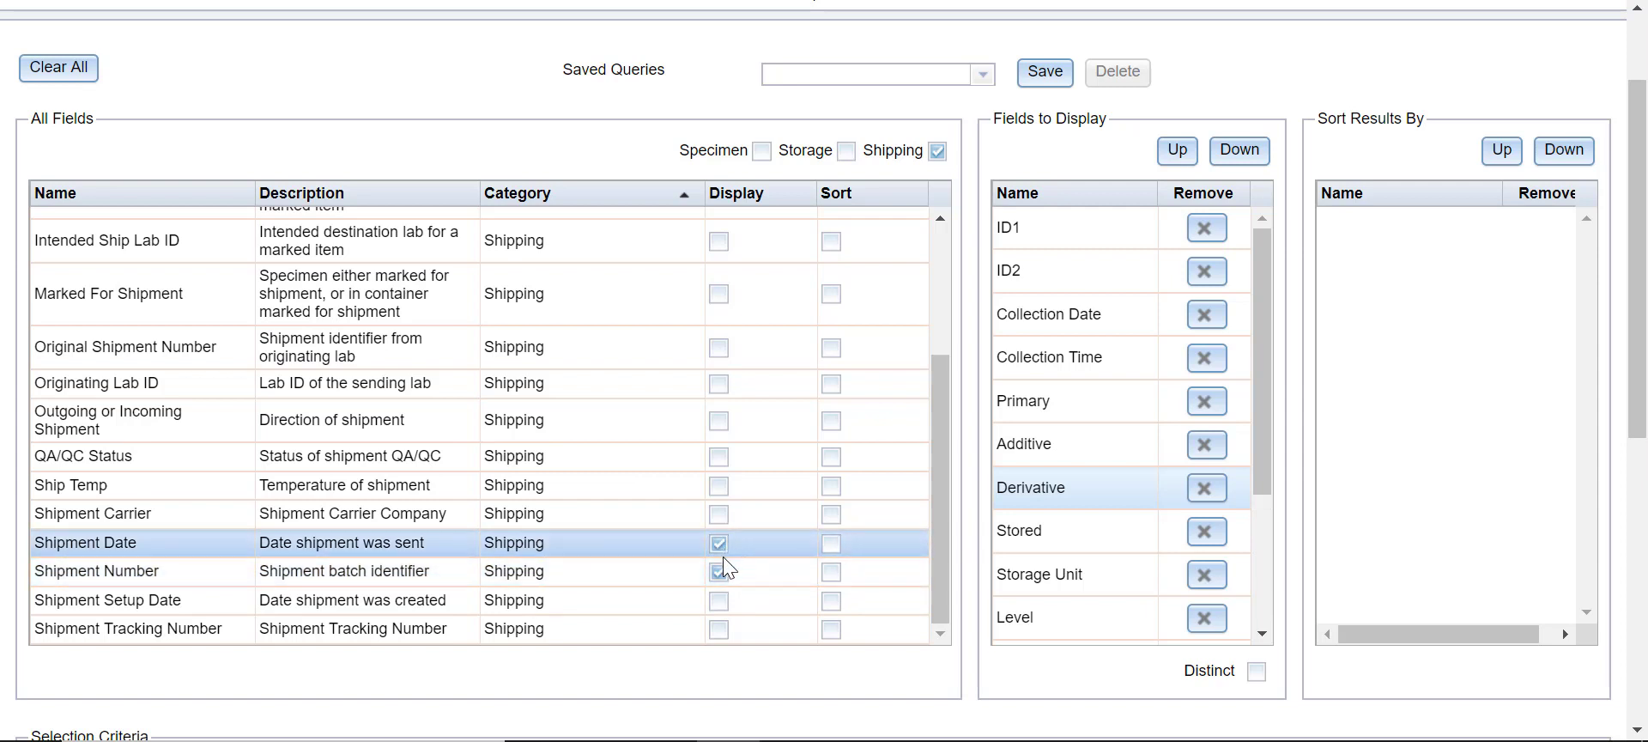
{"action": "scroll", "coordinate": [723, 556], "scroll_direction": "up", "scroll_amount": 5}
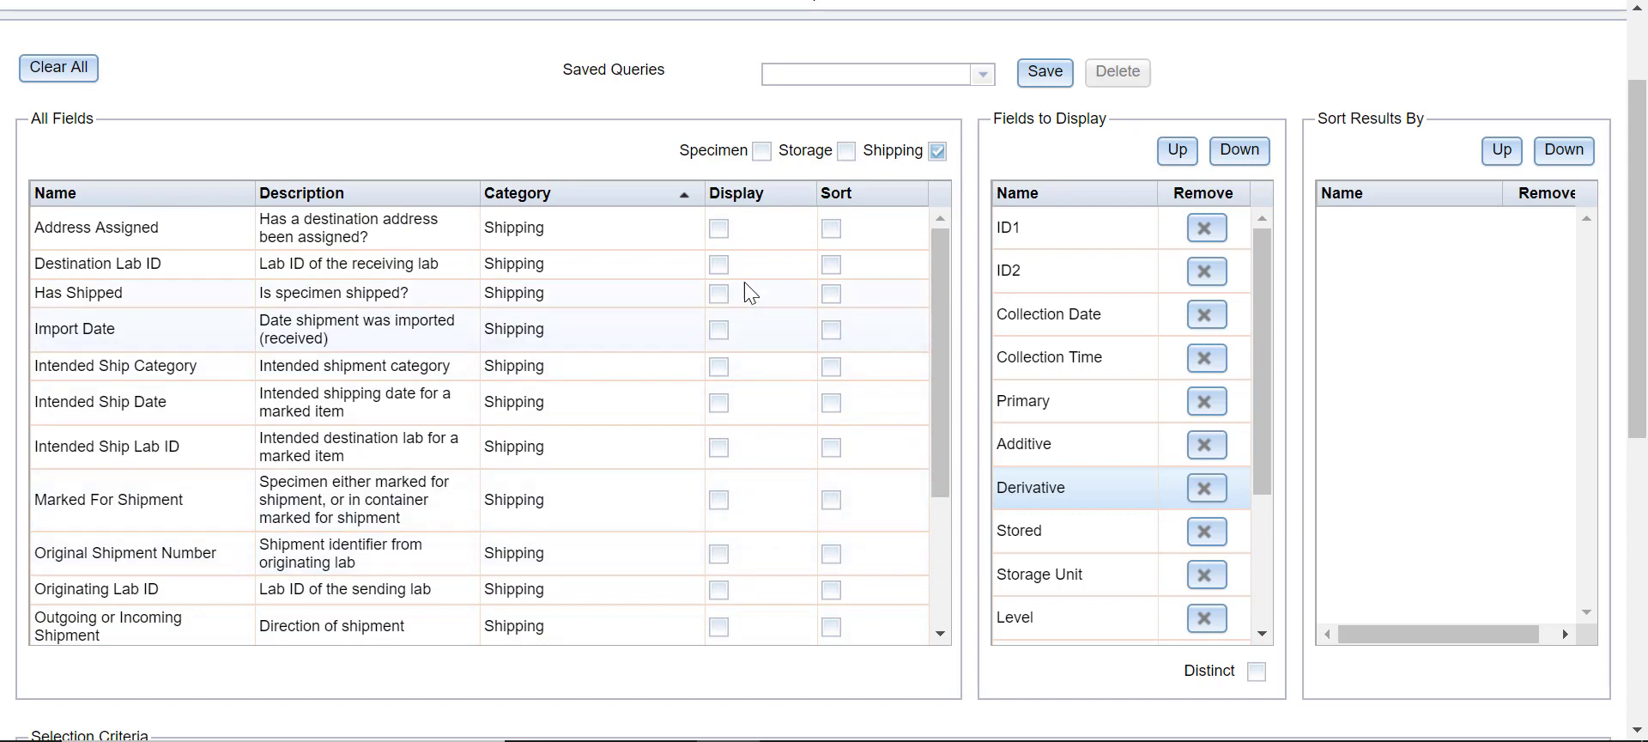
{"action": "left_click", "coordinate": [721, 264]}
{"action": "left_click_drag", "start_coordinate": [1264, 323], "coordinate": [1267, 503]}
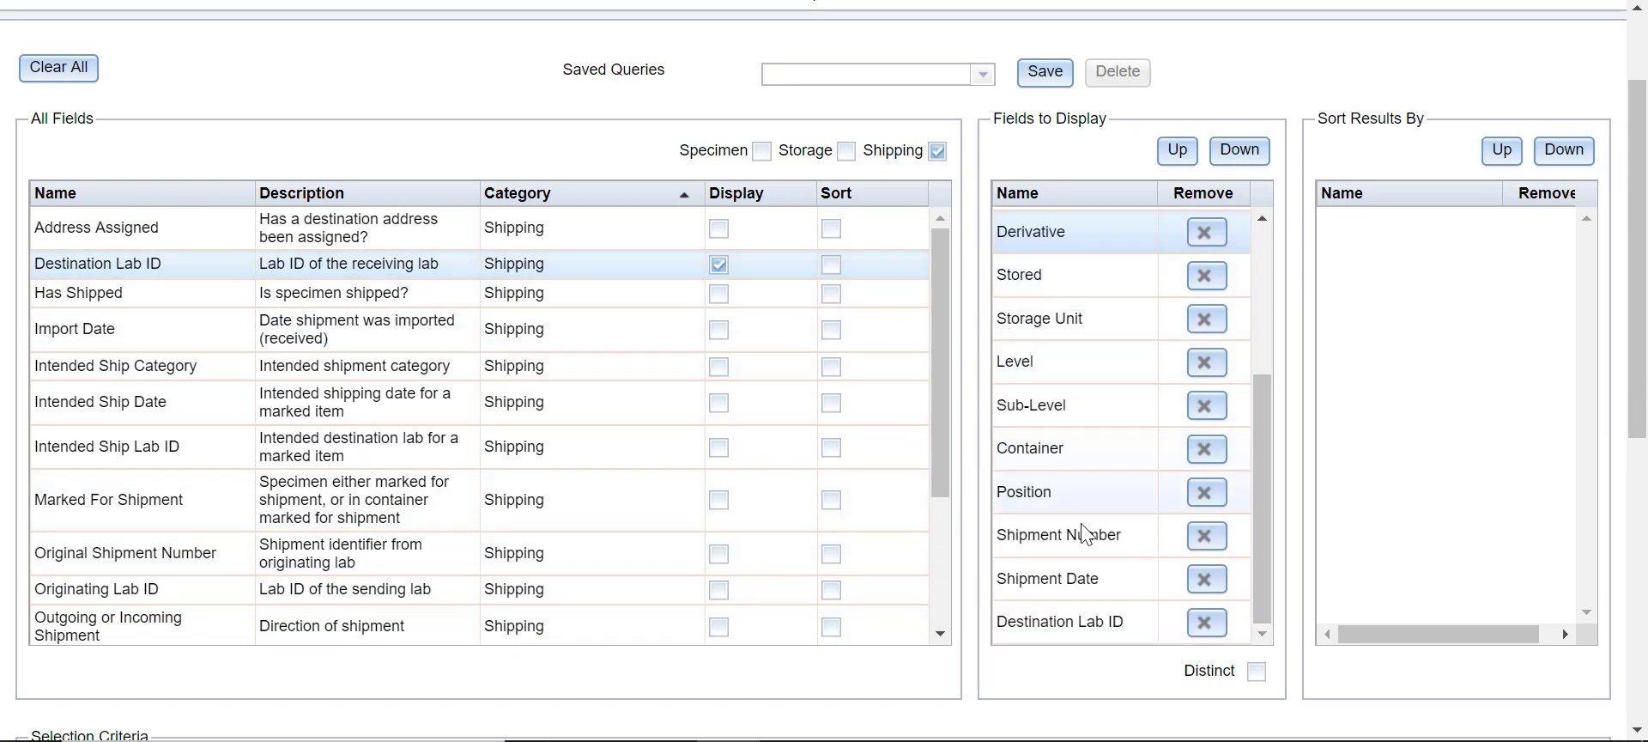
Step: Include the Storage and Specimen categories alongside Shipping in the list of available fields
{"action": "scroll", "coordinate": [816, 430], "scroll_direction": "down", "scroll_amount": 5}
{"action": "left_click_drag", "start_coordinate": [1635, 343], "coordinate": [1633, 537]}
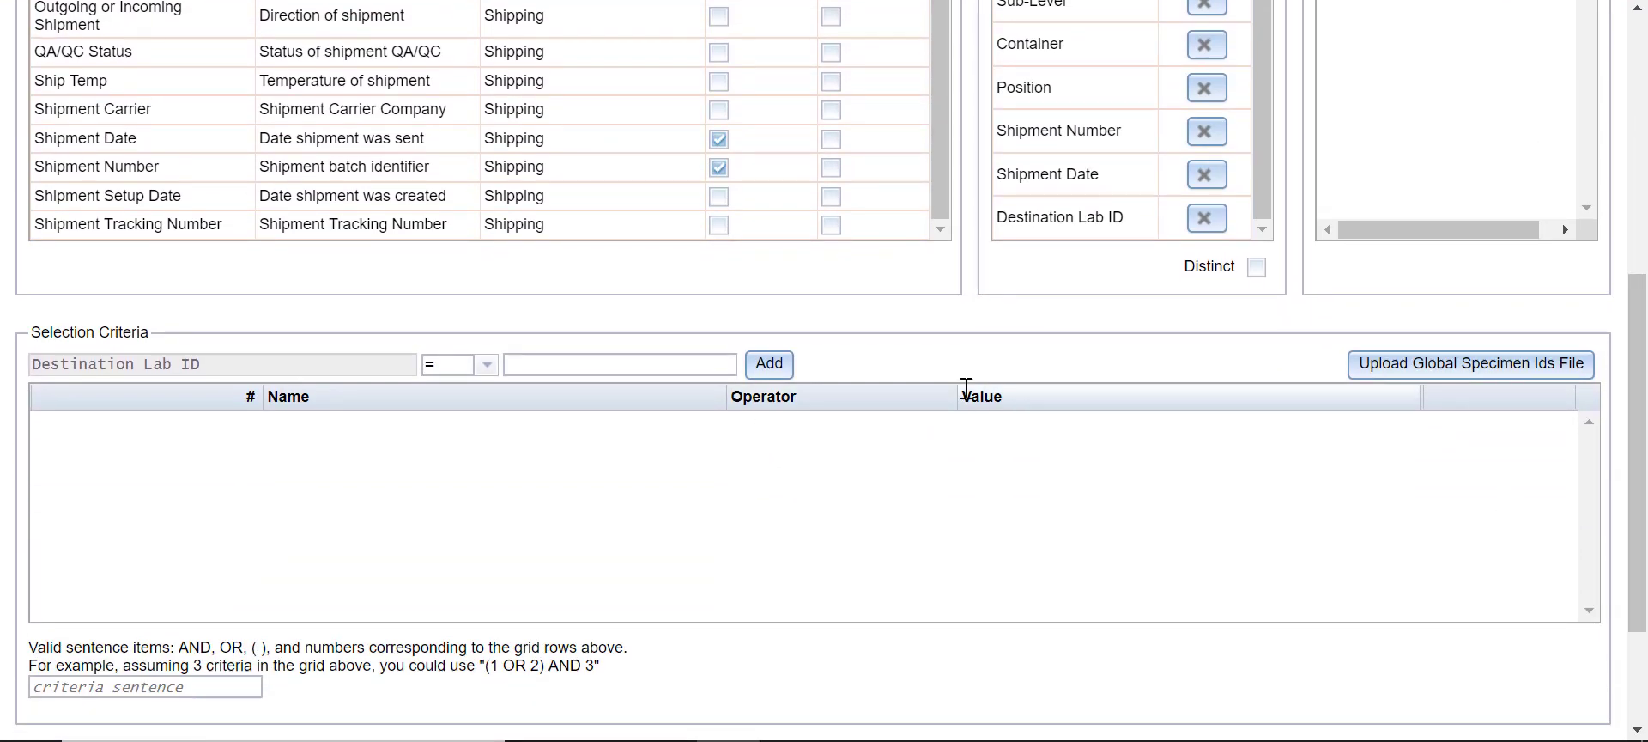
{"action": "scroll", "coordinate": [966, 388], "scroll_direction": "up", "scroll_amount": 5}
{"action": "left_click", "coordinate": [848, 134]}
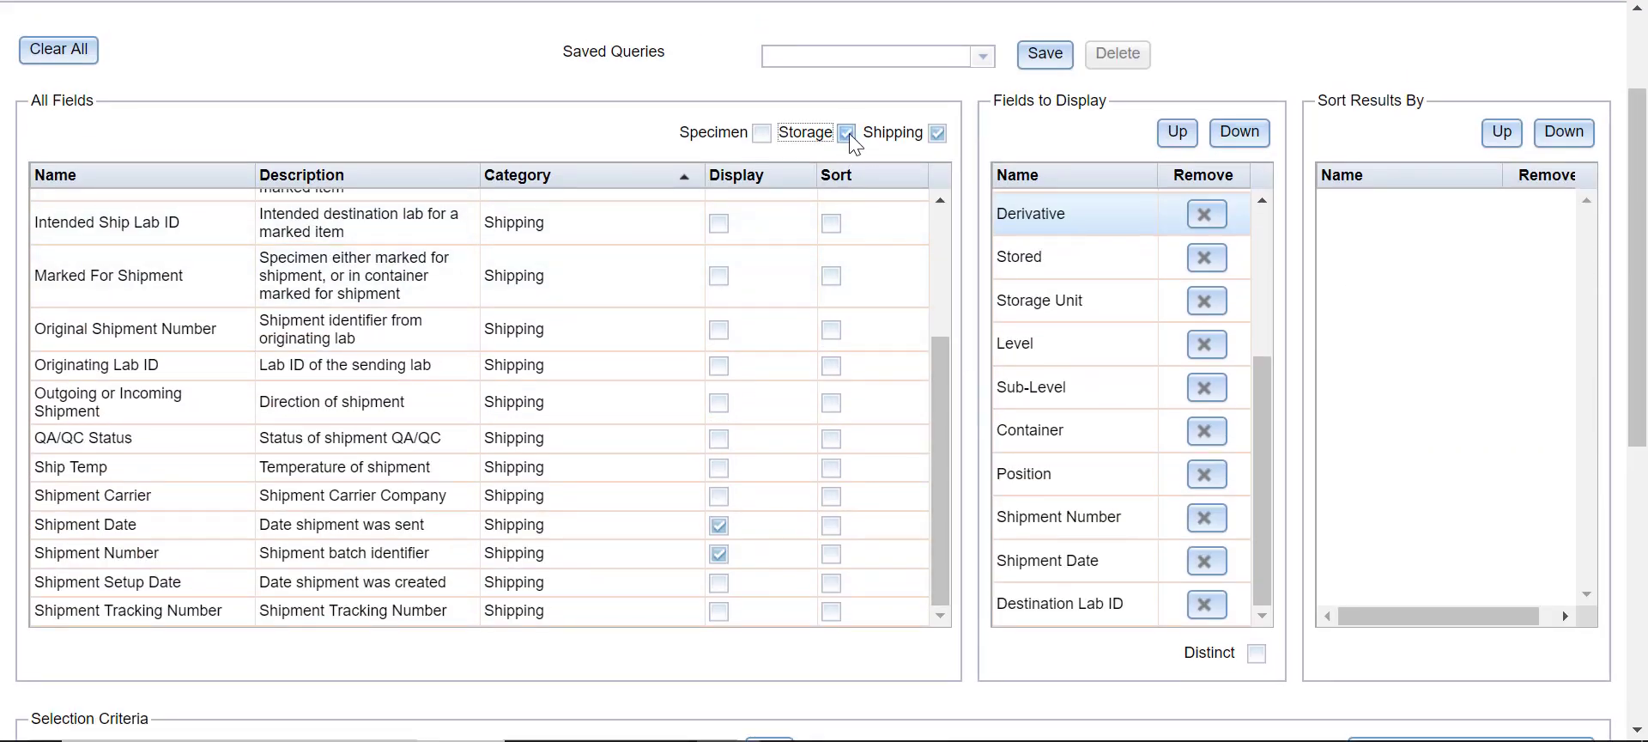
{"action": "left_click", "coordinate": [760, 133]}
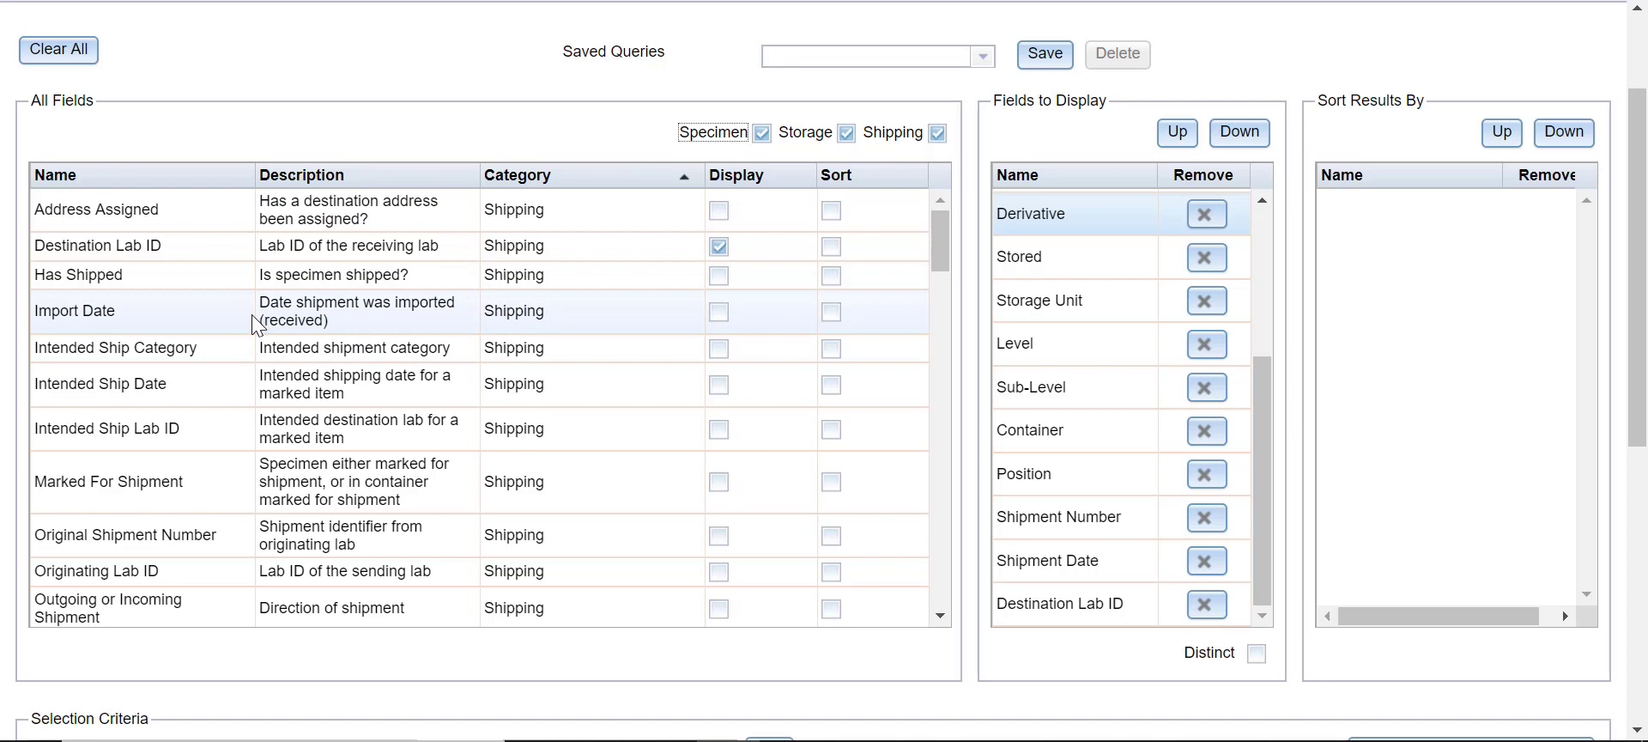
Step: Add a selection criterion requiring the specimen field Project to equal ACTG/IMPAACT
{"action": "scroll", "coordinate": [260, 324], "scroll_direction": "down", "scroll_amount": 3}
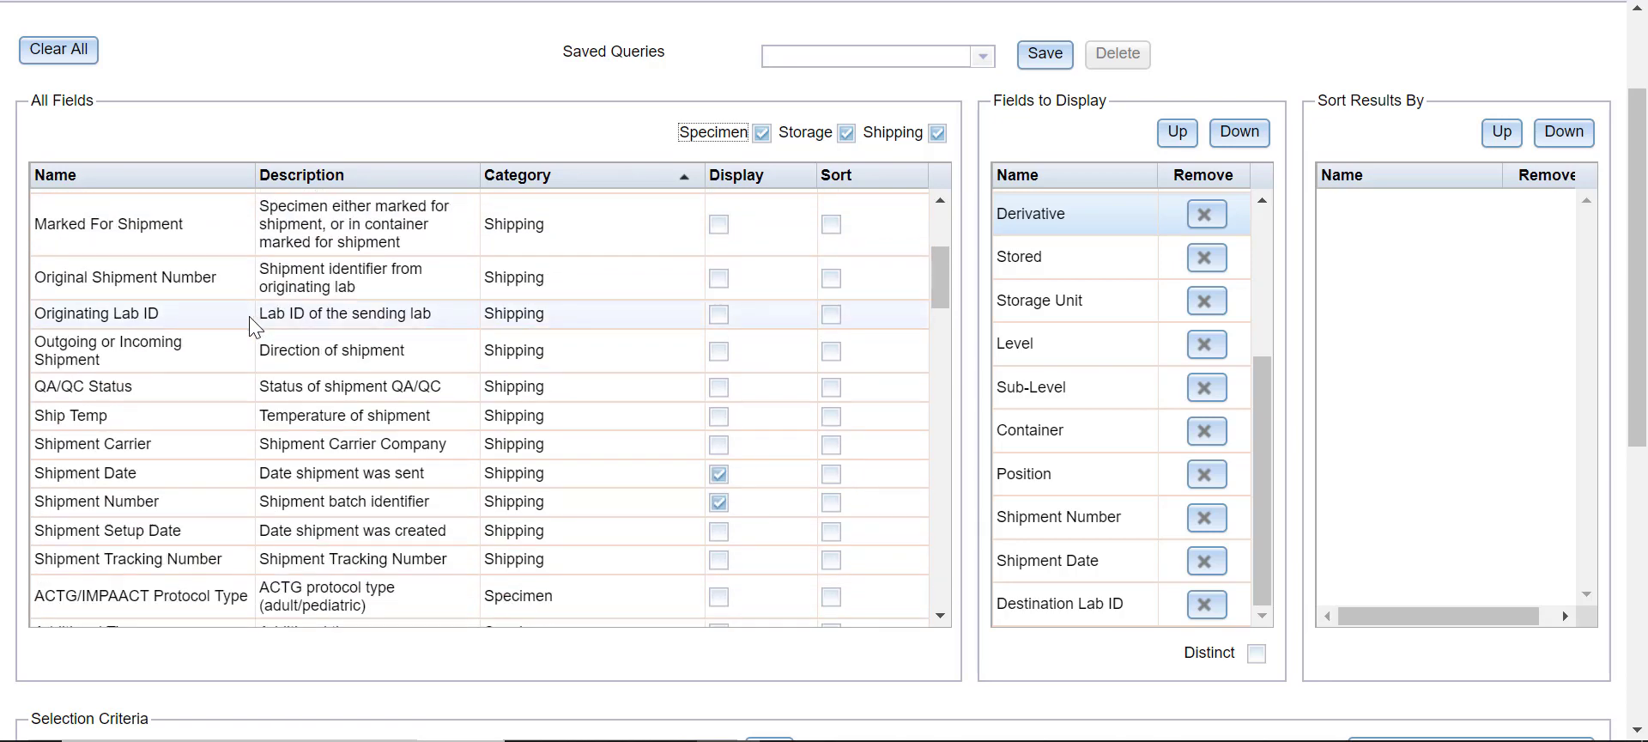
{"action": "scroll", "coordinate": [309, 323], "scroll_direction": "down", "scroll_amount": 6}
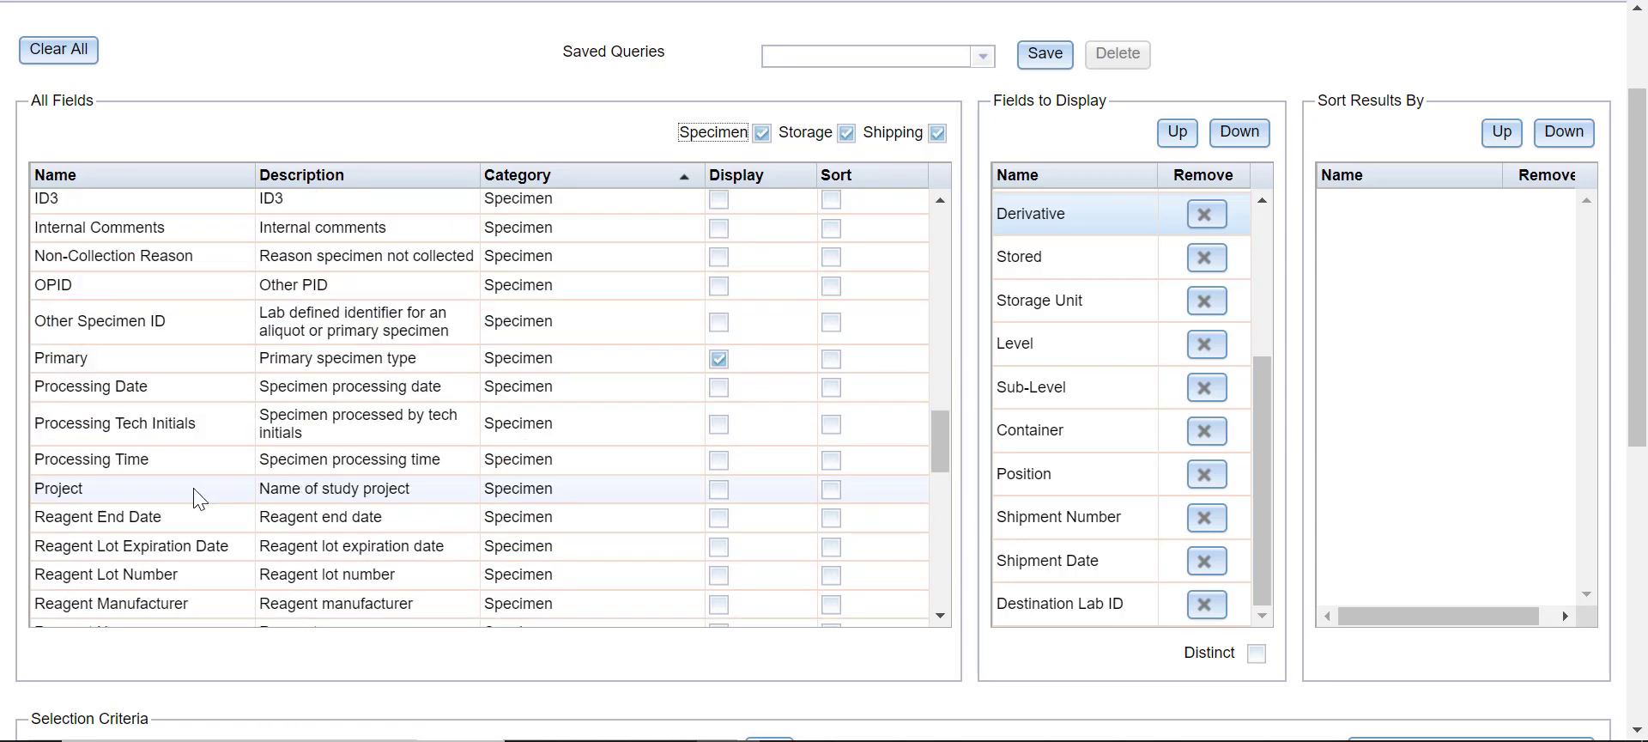
{"action": "left_click", "coordinate": [112, 490]}
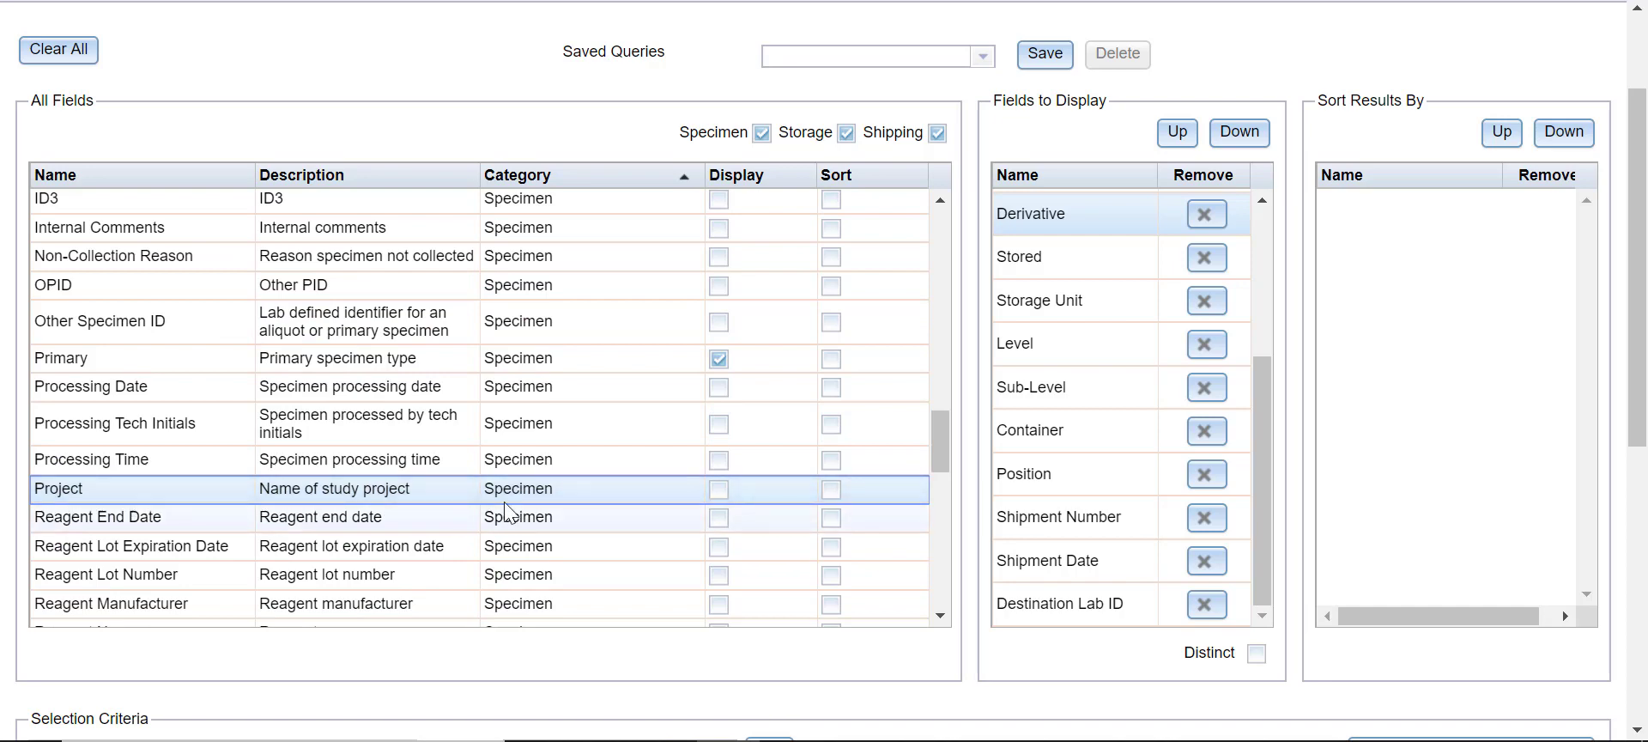
{"action": "scroll", "coordinate": [591, 337], "scroll_direction": "down", "scroll_amount": 3}
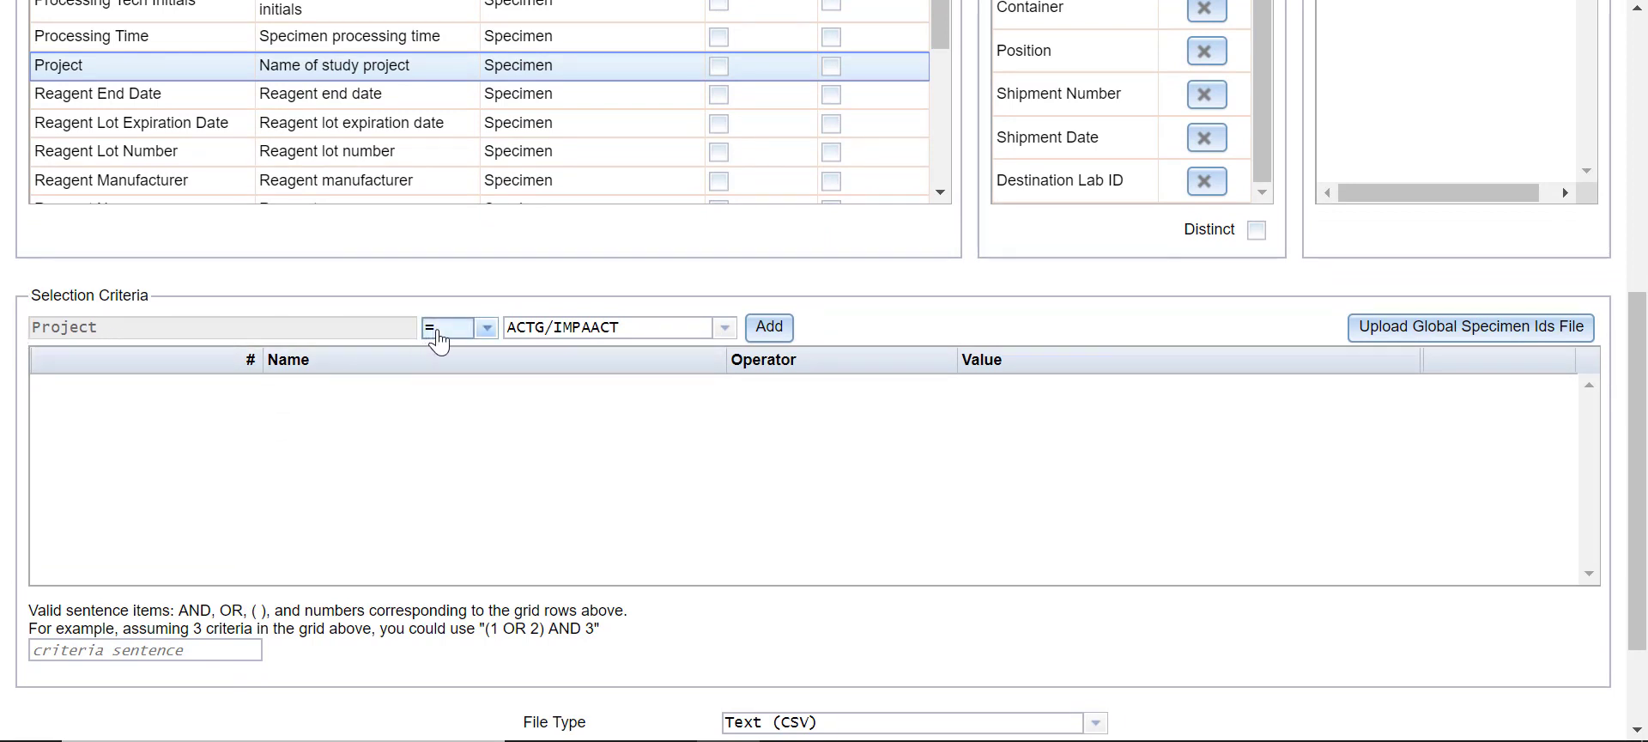
{"action": "left_click", "coordinate": [487, 328]}
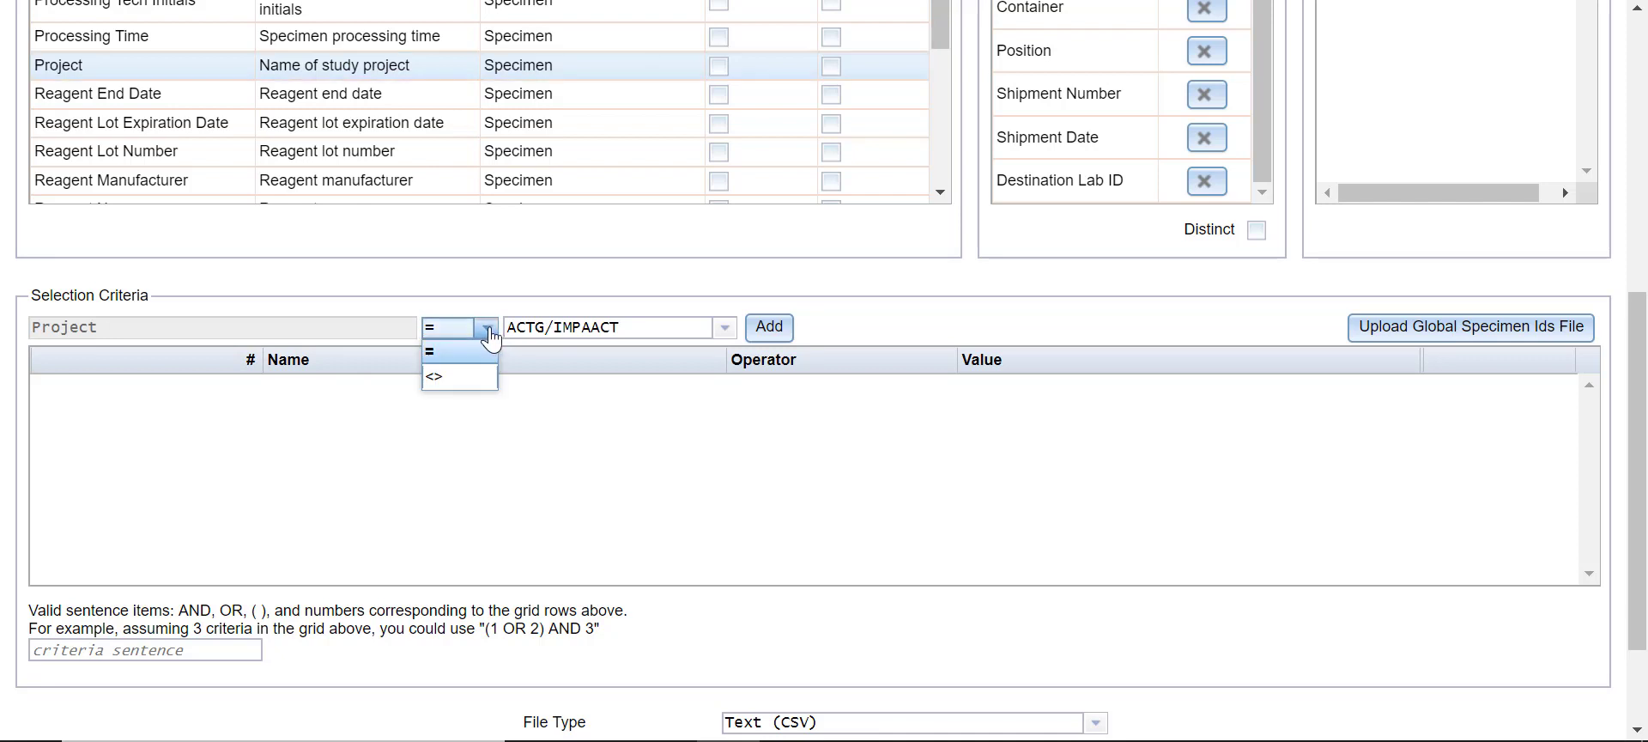
{"action": "left_click", "coordinate": [444, 361]}
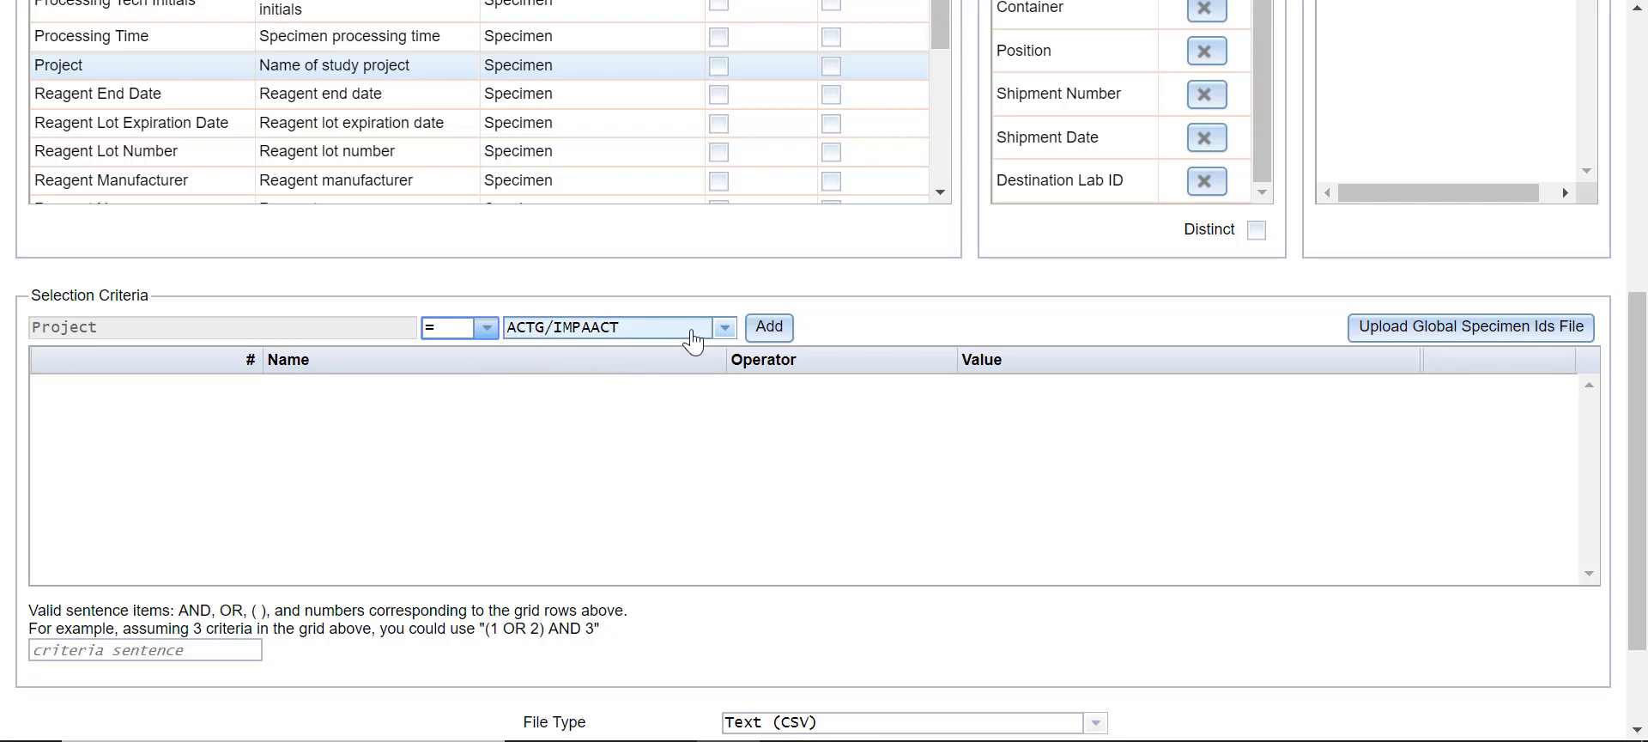
{"action": "left_click", "coordinate": [766, 331]}
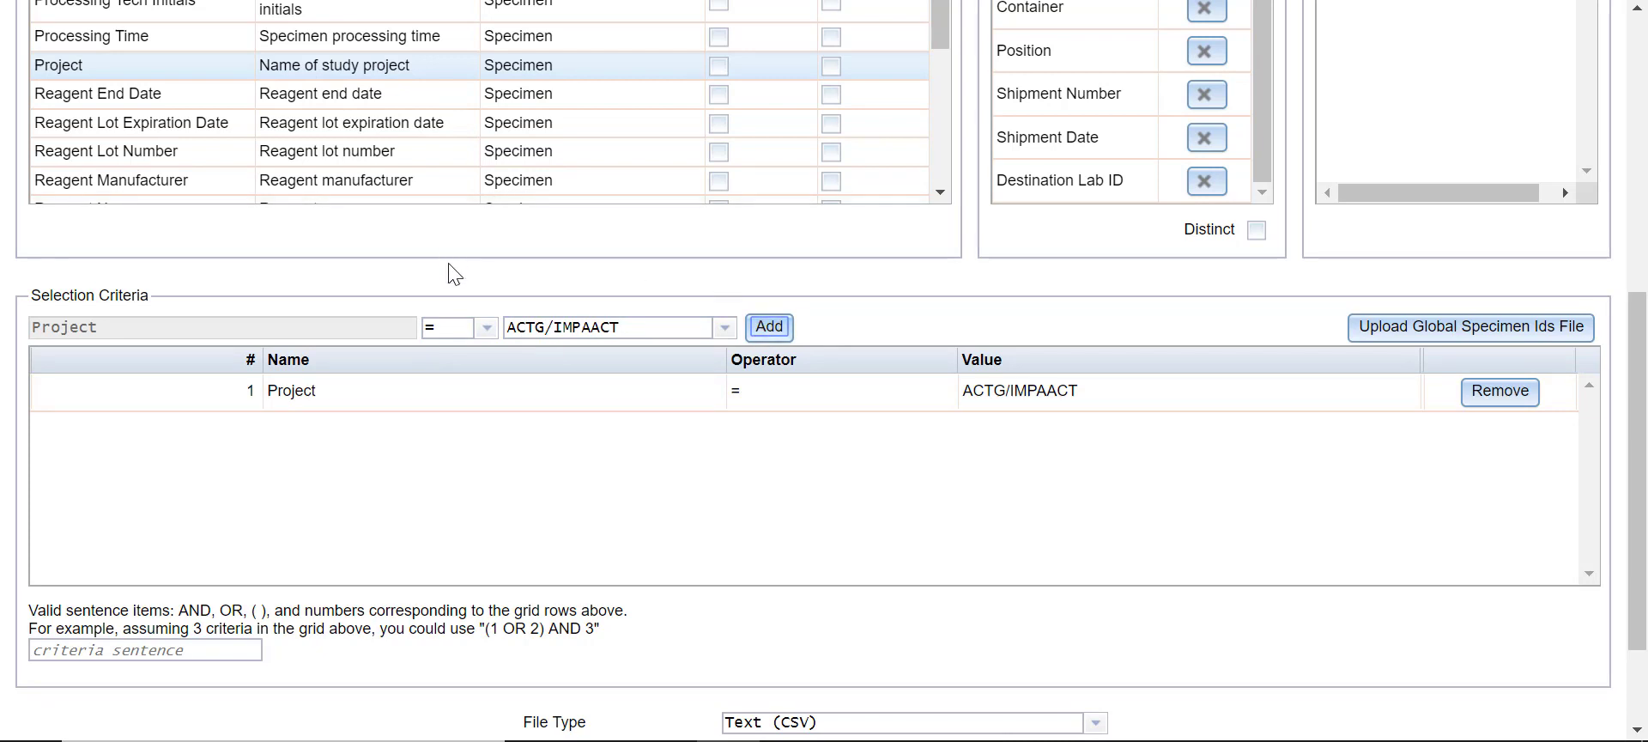
Step: Look through the file types offered for the report output, keeping Text (CSV)
{"action": "scroll", "coordinate": [442, 276], "scroll_direction": "up", "scroll_amount": 3}
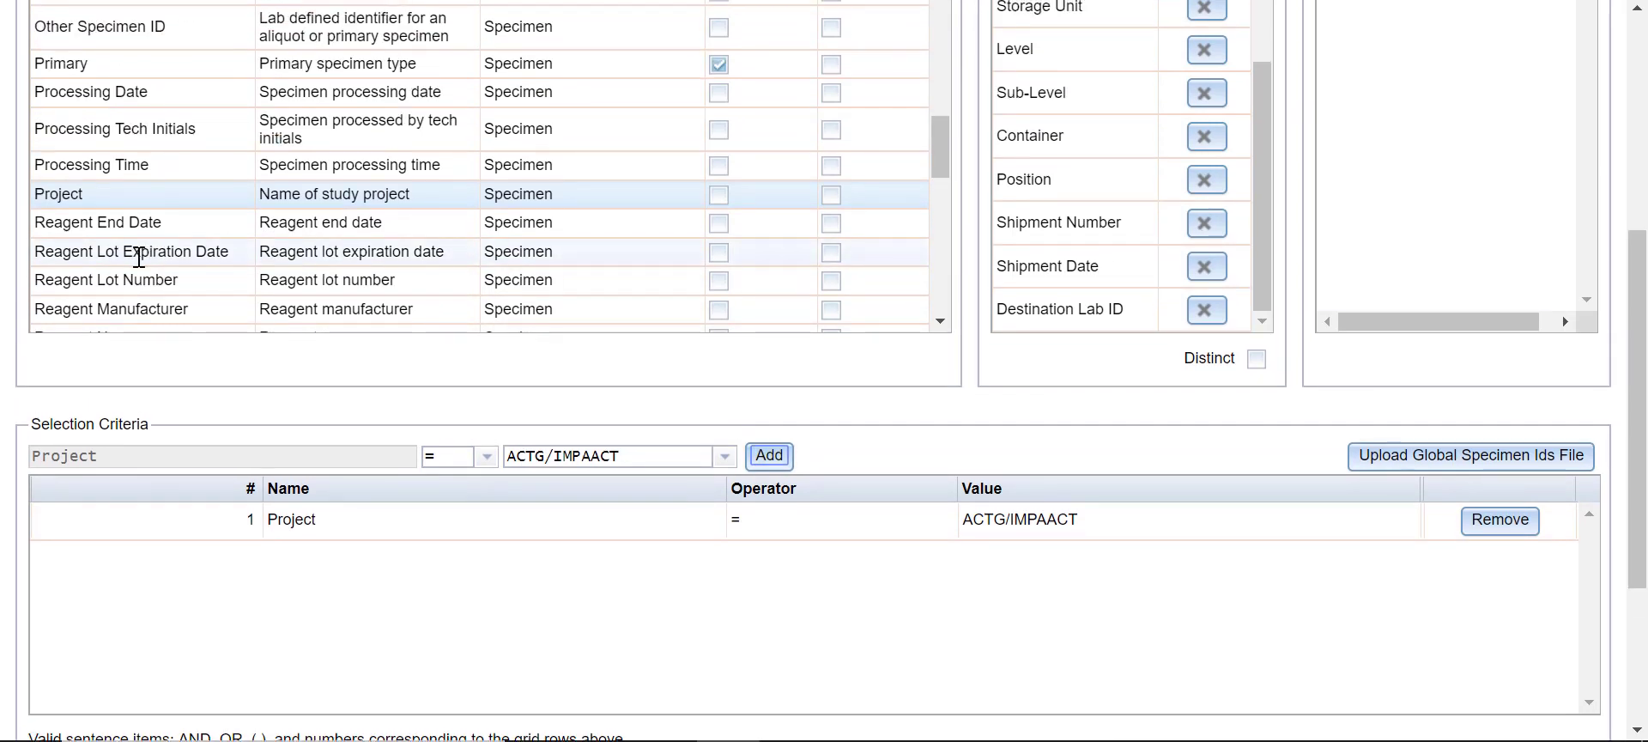
{"action": "scroll", "coordinate": [120, 249], "scroll_direction": "up", "scroll_amount": 3}
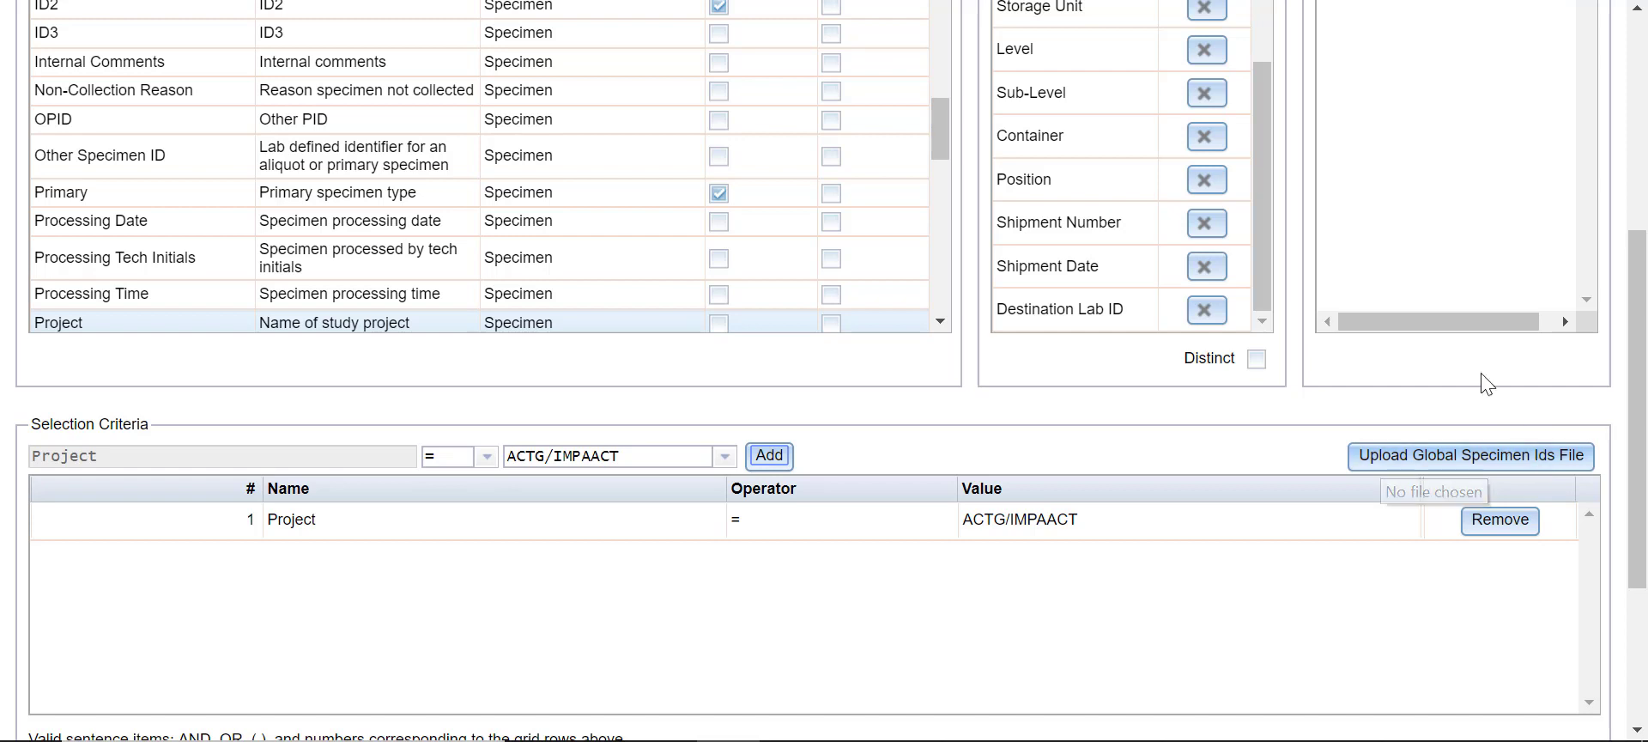
{"action": "left_click_drag", "start_coordinate": [1640, 378], "coordinate": [1640, 514]}
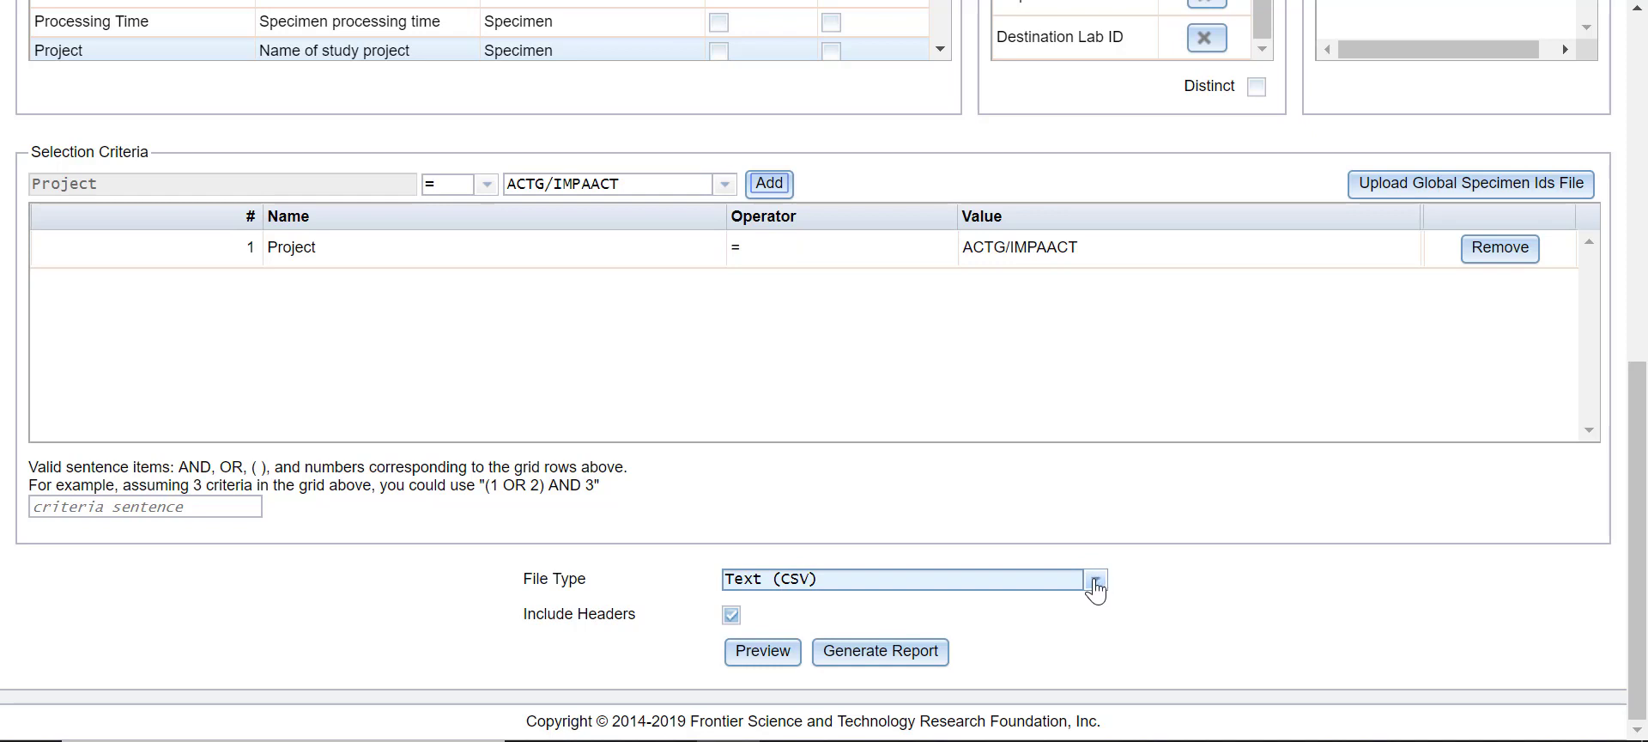
{"action": "left_click", "coordinate": [1096, 584]}
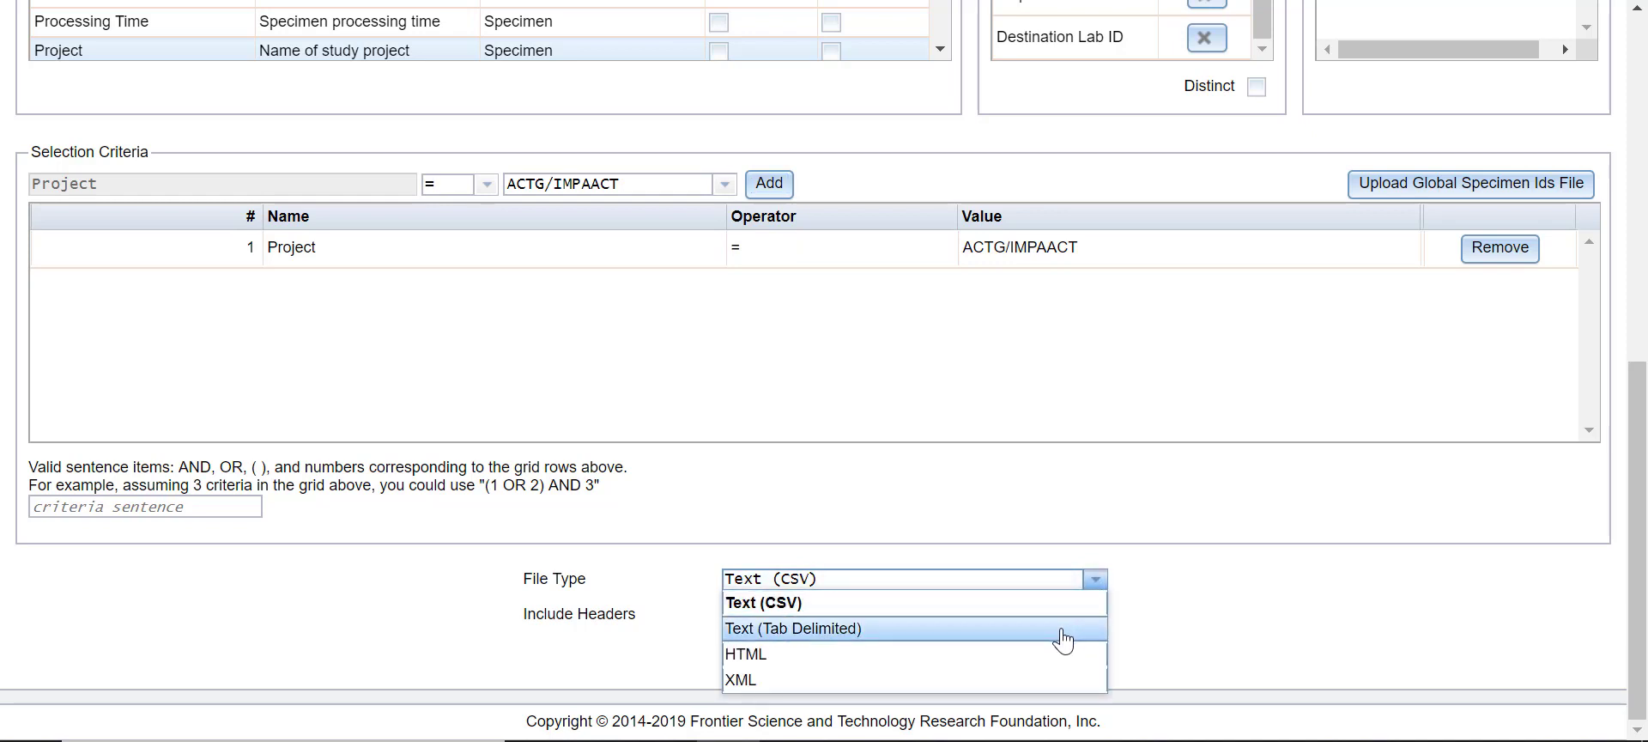
{"action": "left_click", "coordinate": [1120, 531]}
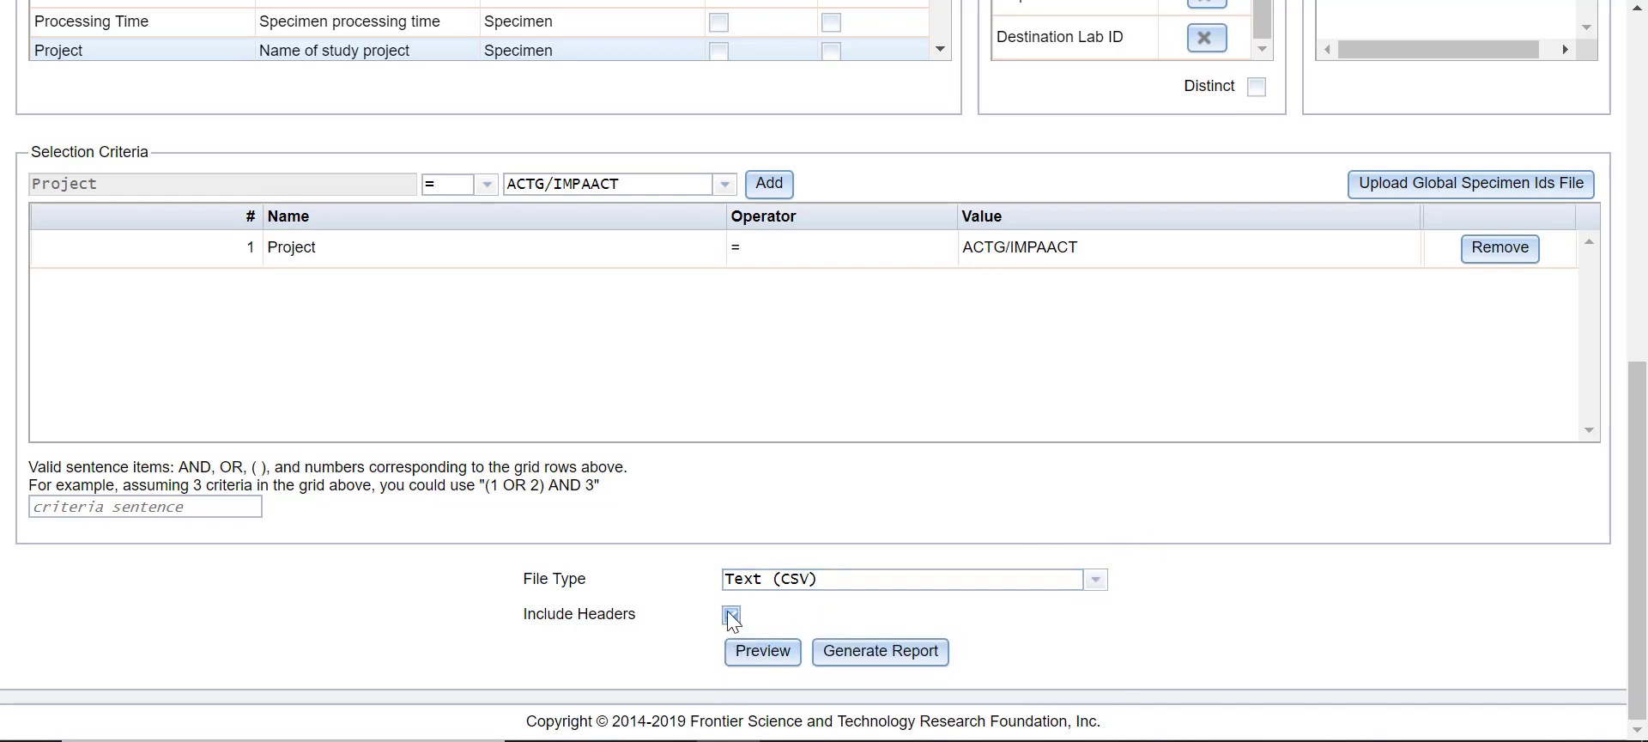
Step: Preview the report, look across its specimen, storage and shipment columns, and close the preview
{"action": "scroll", "coordinate": [1098, 166], "scroll_direction": "up", "scroll_amount": 3}
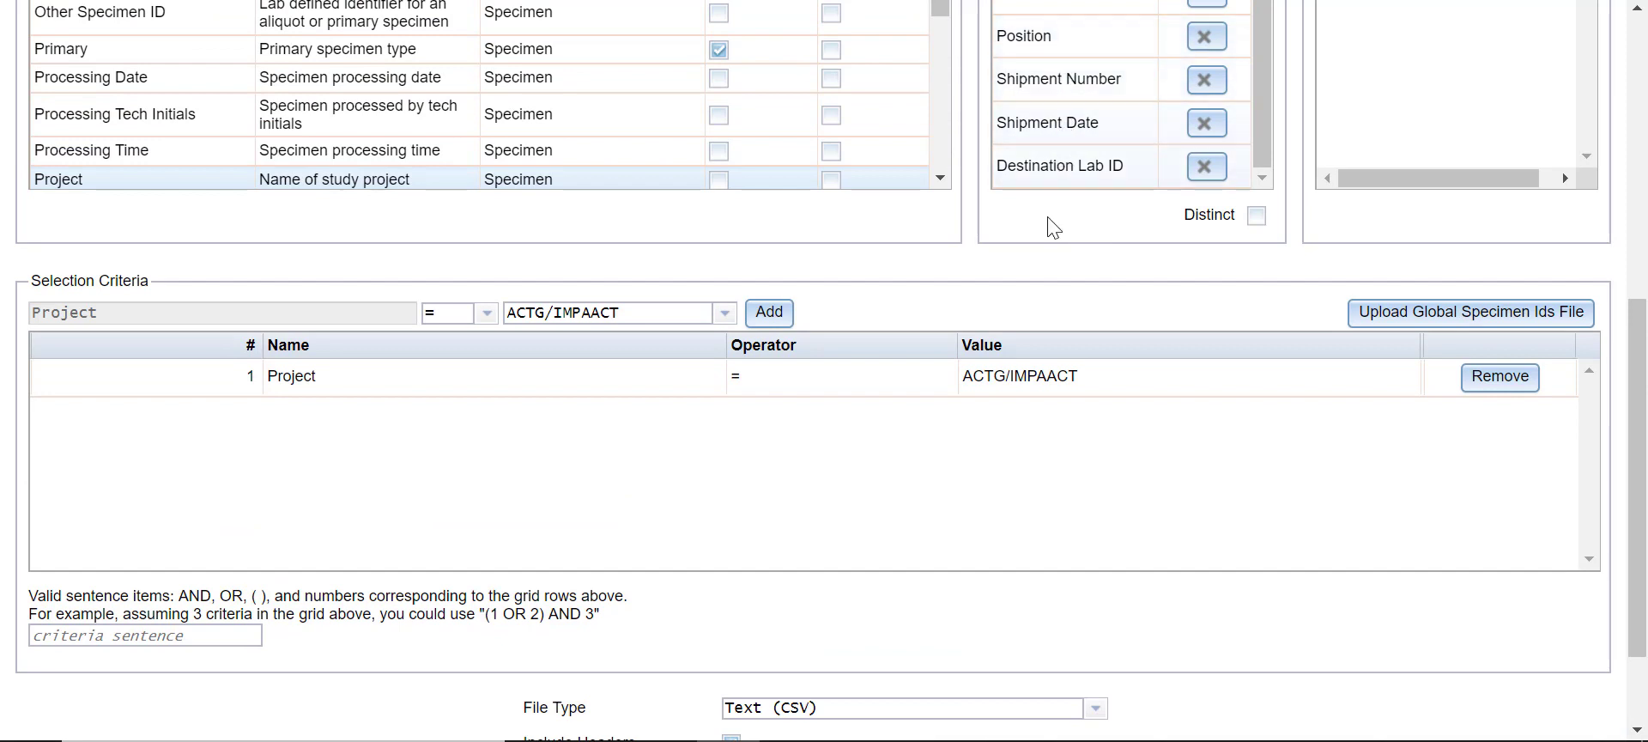
{"action": "scroll", "coordinate": [964, 477], "scroll_direction": "down", "scroll_amount": 3}
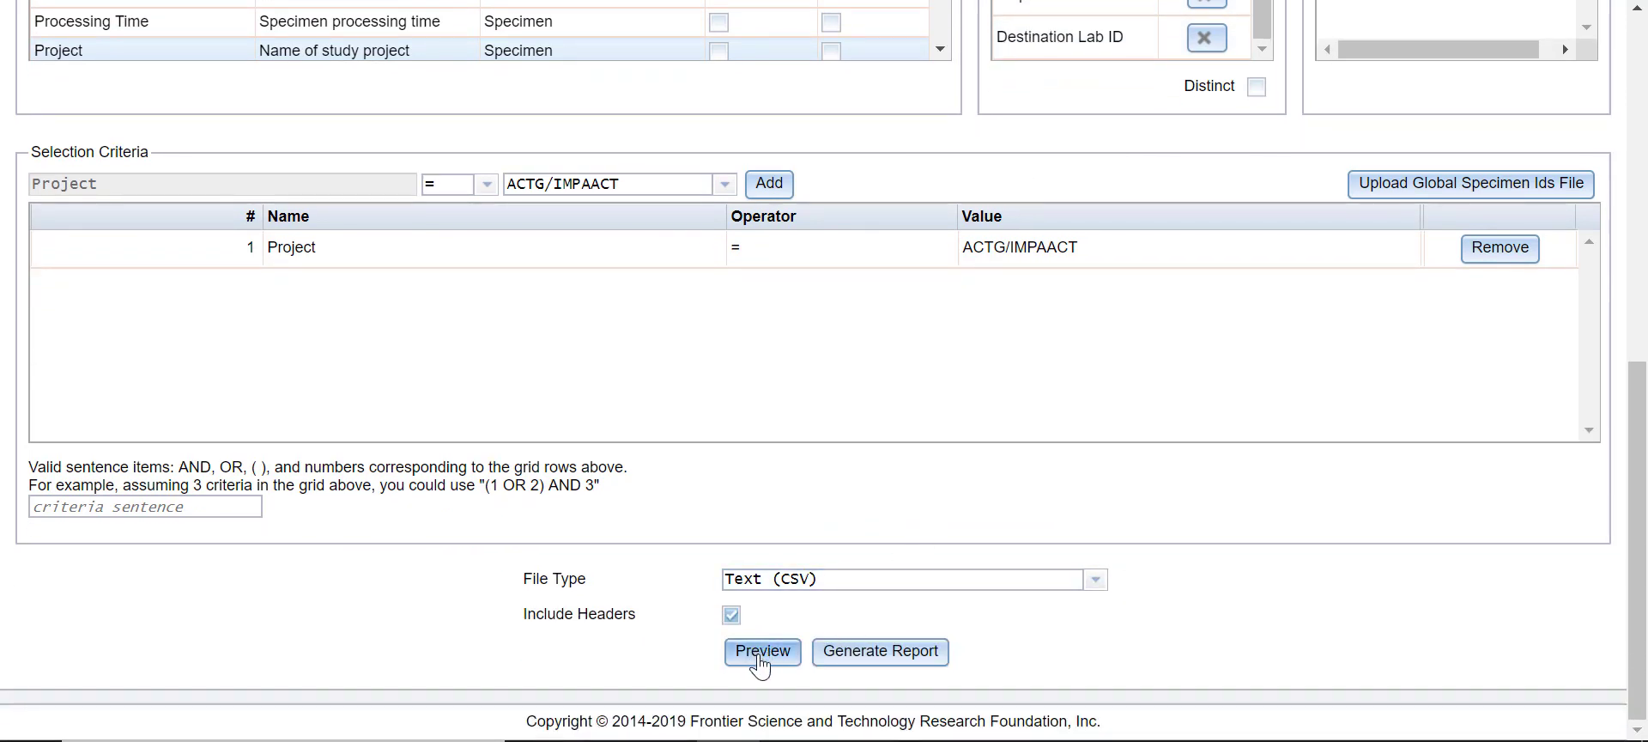
{"action": "left_click", "coordinate": [760, 658]}
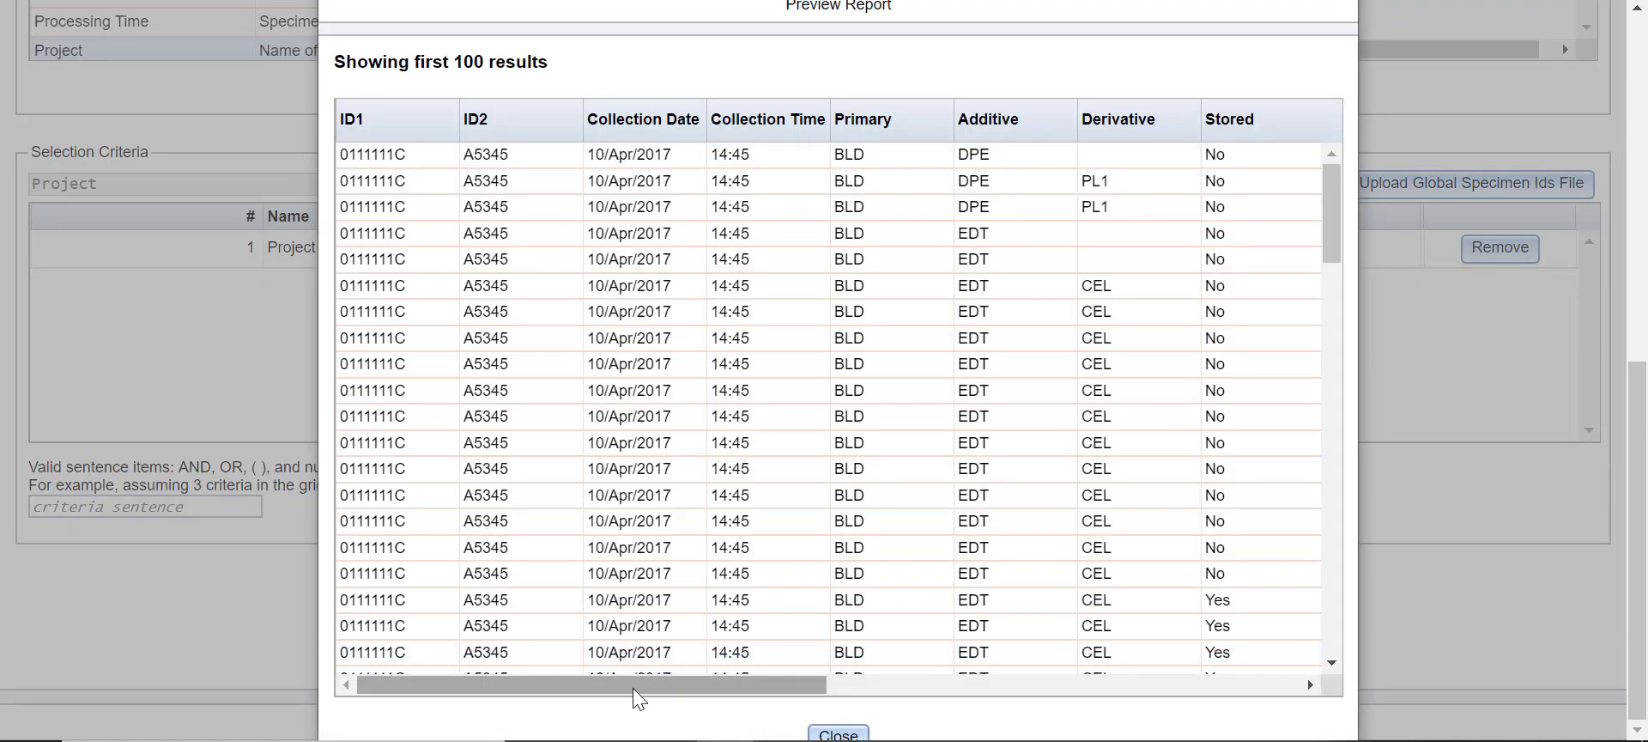
{"action": "left_click_drag", "start_coordinate": [626, 688], "coordinate": [1022, 710]}
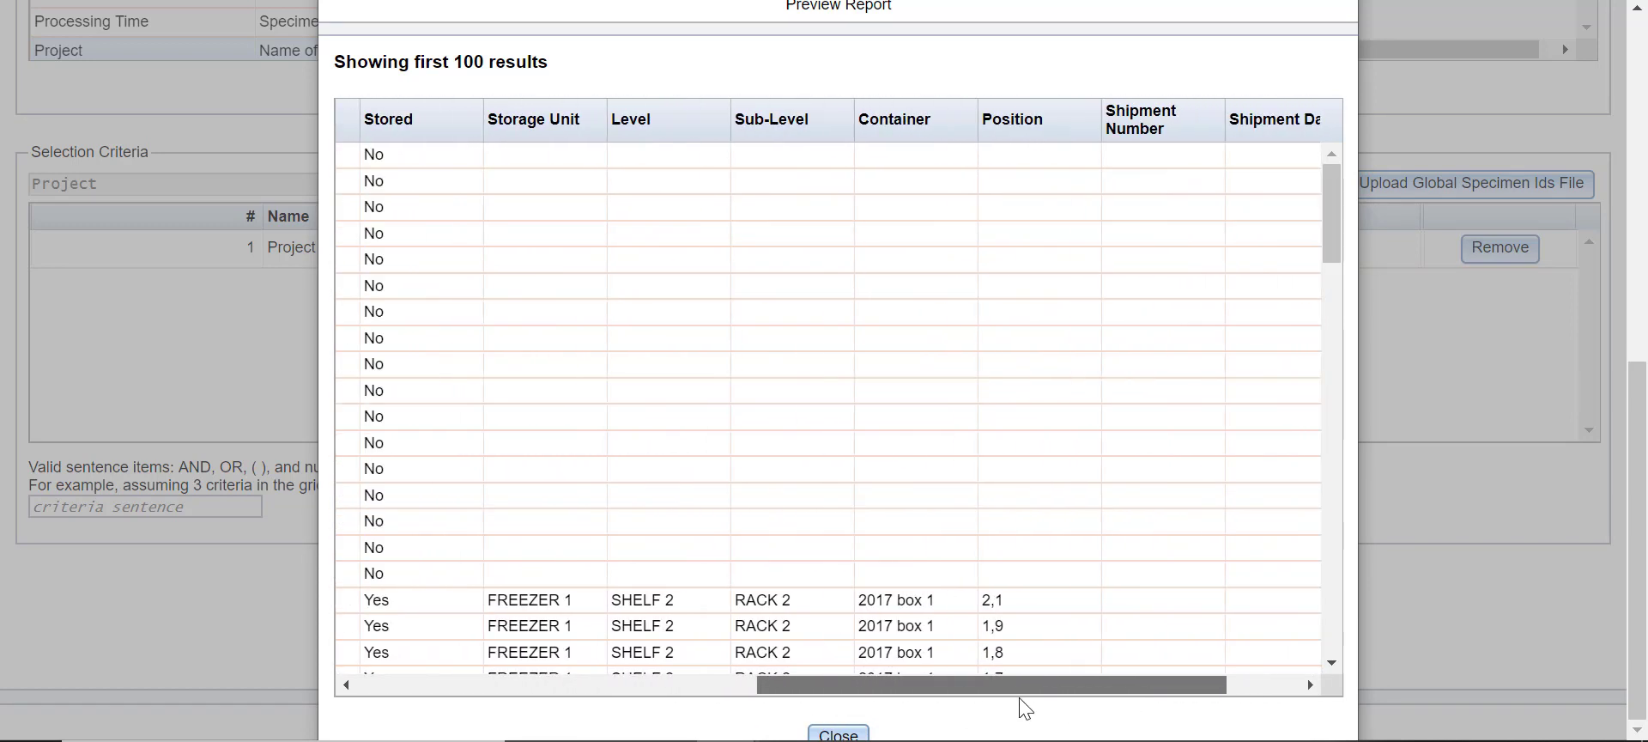
{"action": "left_click", "coordinate": [830, 732]}
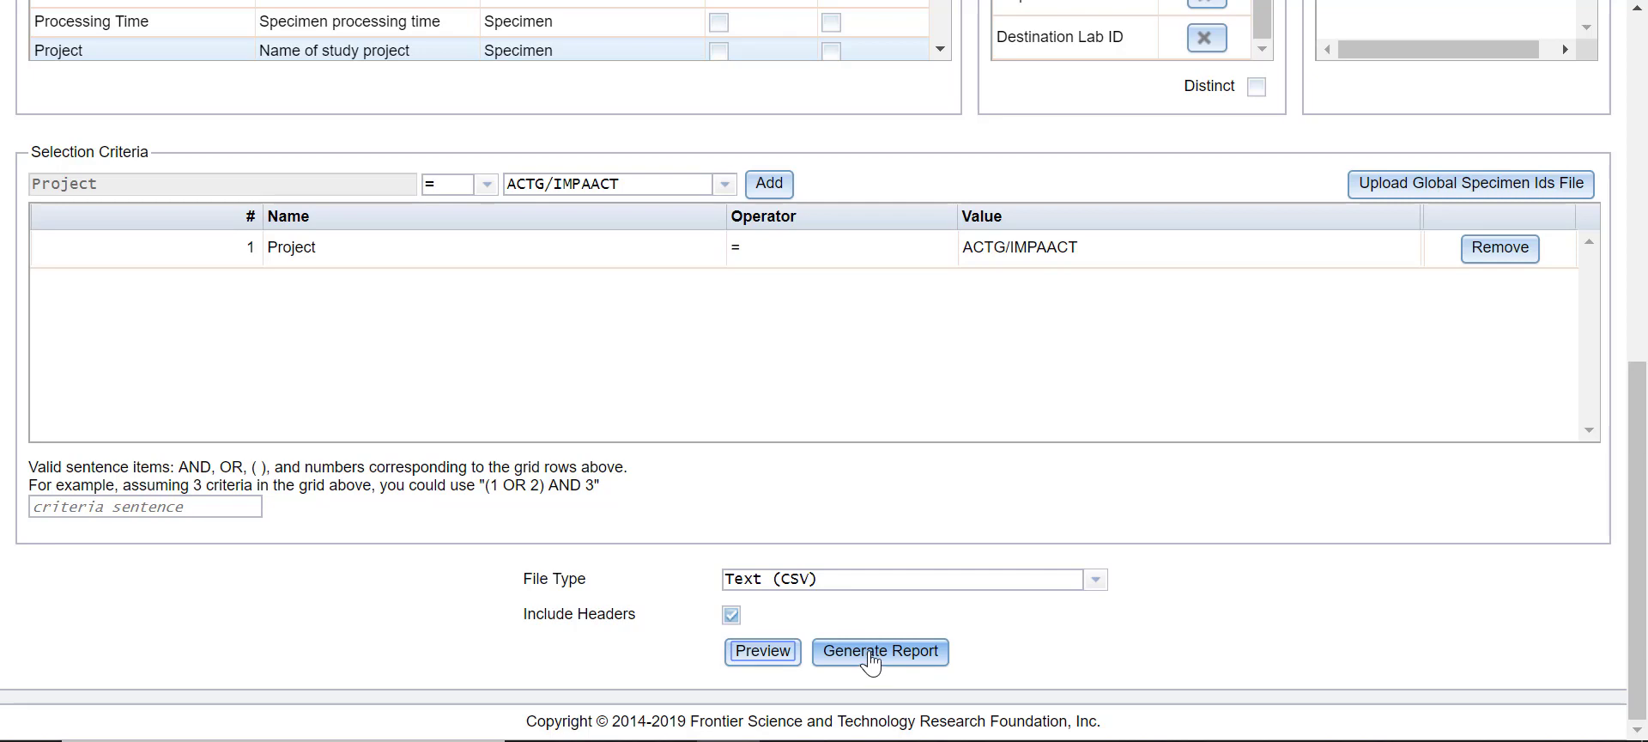
Step: Save the report query under the name Training Report and dismiss the alert
{"action": "scroll", "coordinate": [872, 661], "scroll_direction": "up", "scroll_amount": 5}
{"action": "scroll", "coordinate": [869, 657], "scroll_direction": "up", "scroll_amount": 4}
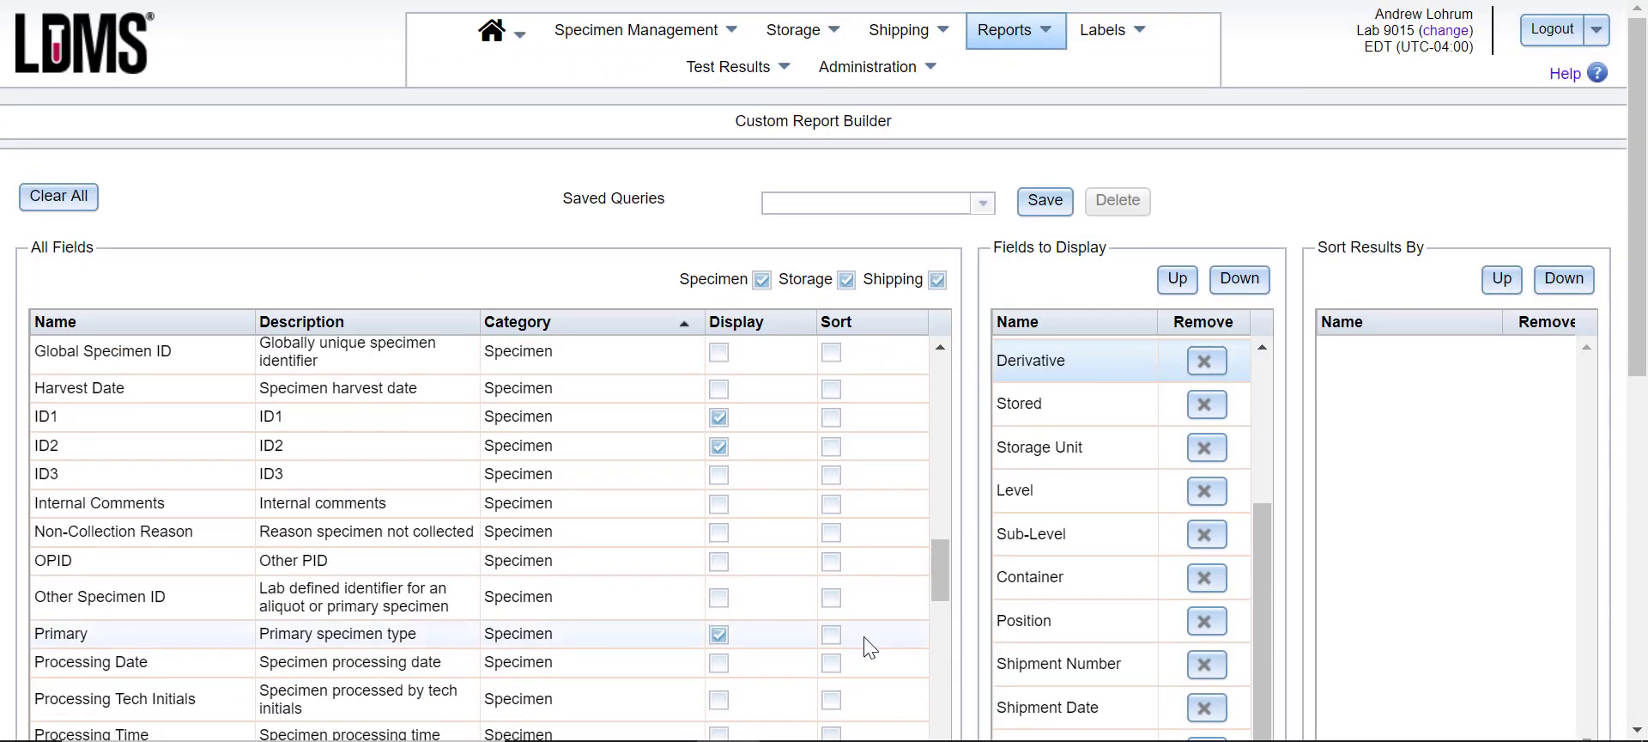
{"action": "left_click", "coordinate": [822, 203]}
{"action": "type", "text": "Training Report"}
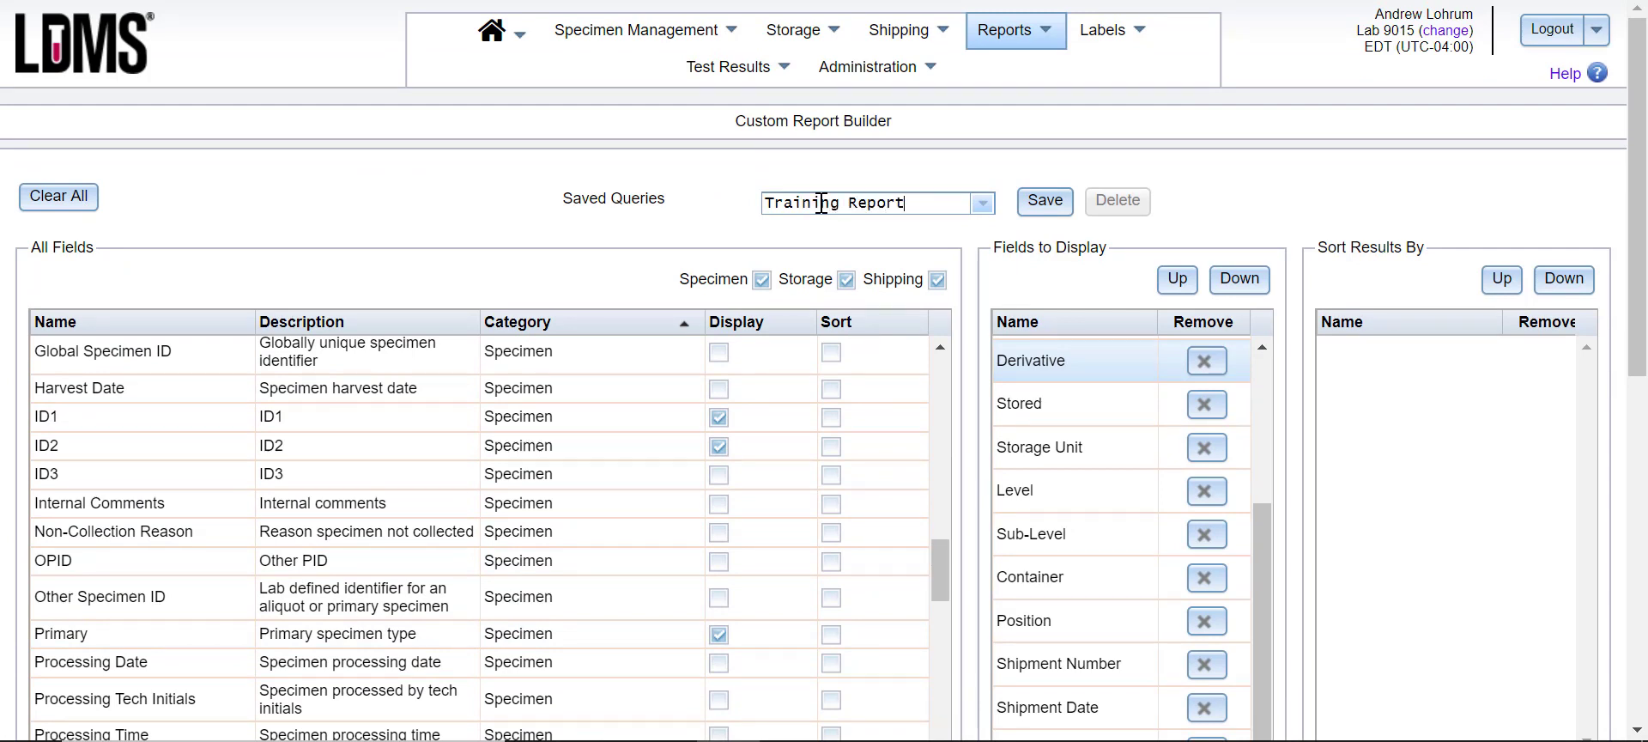
{"action": "left_click", "coordinate": [1046, 211]}
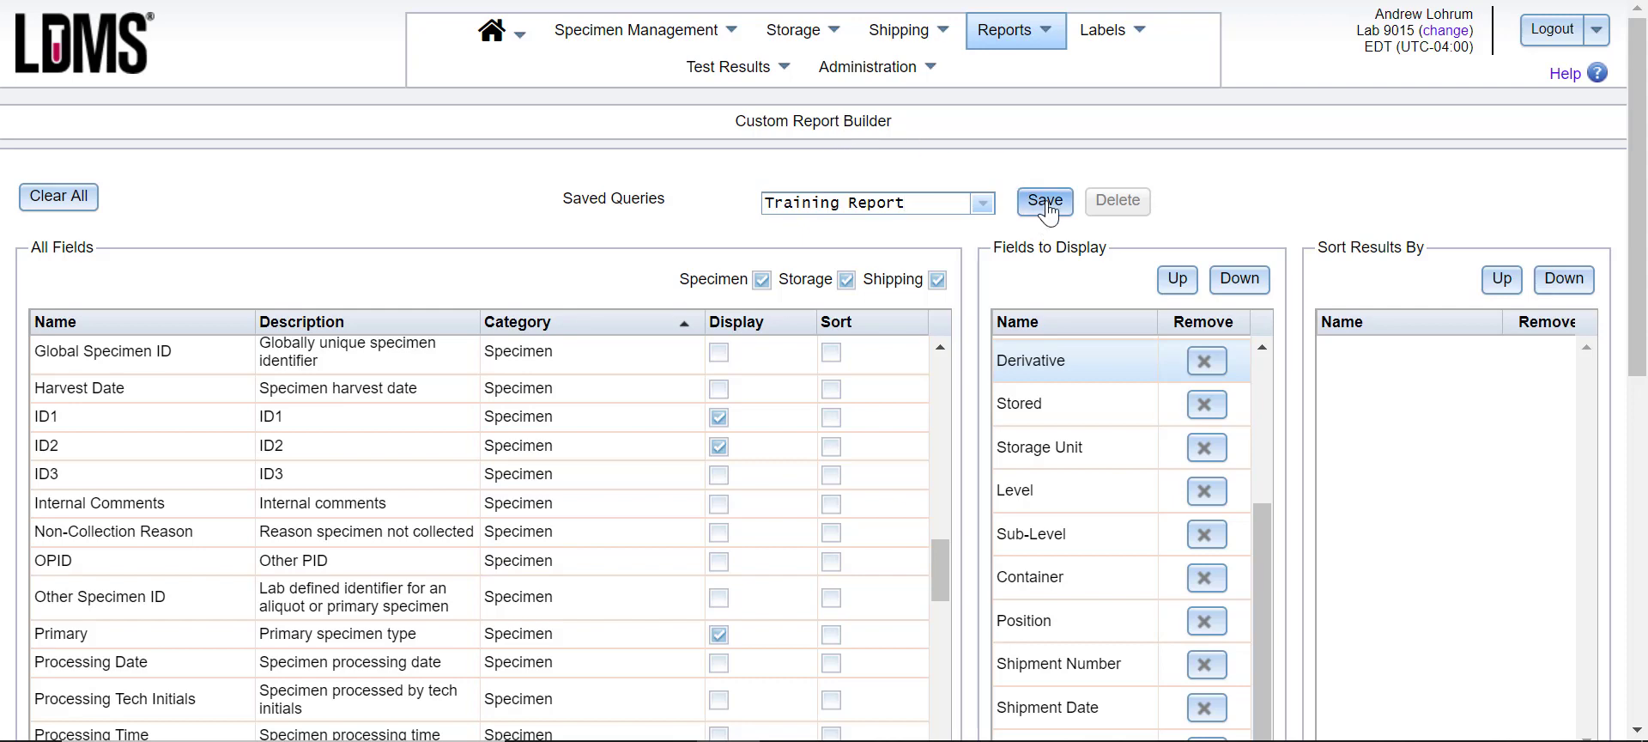
{"action": "left_click", "coordinate": [1047, 206]}
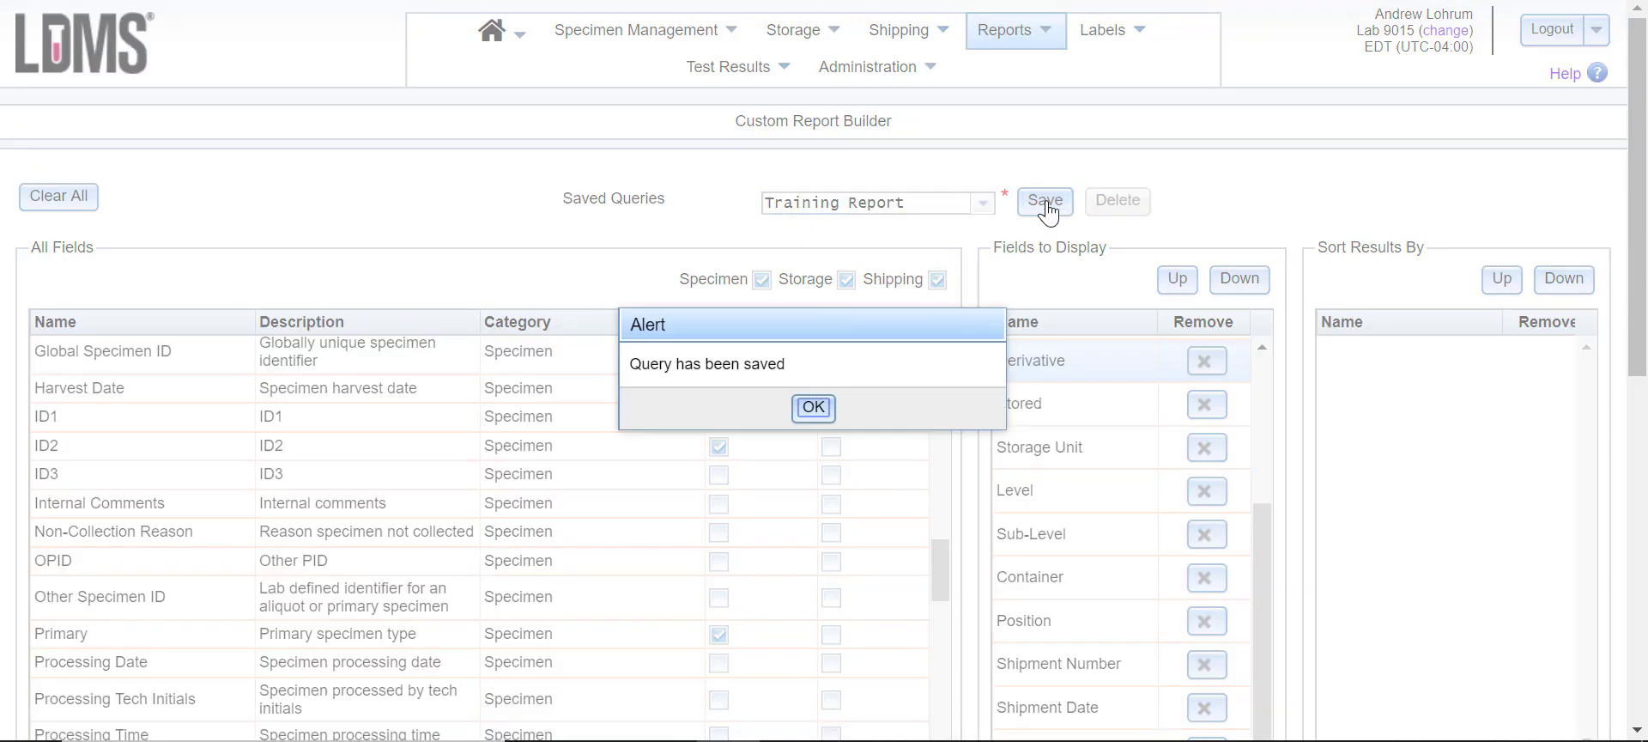
{"action": "left_click", "coordinate": [814, 407]}
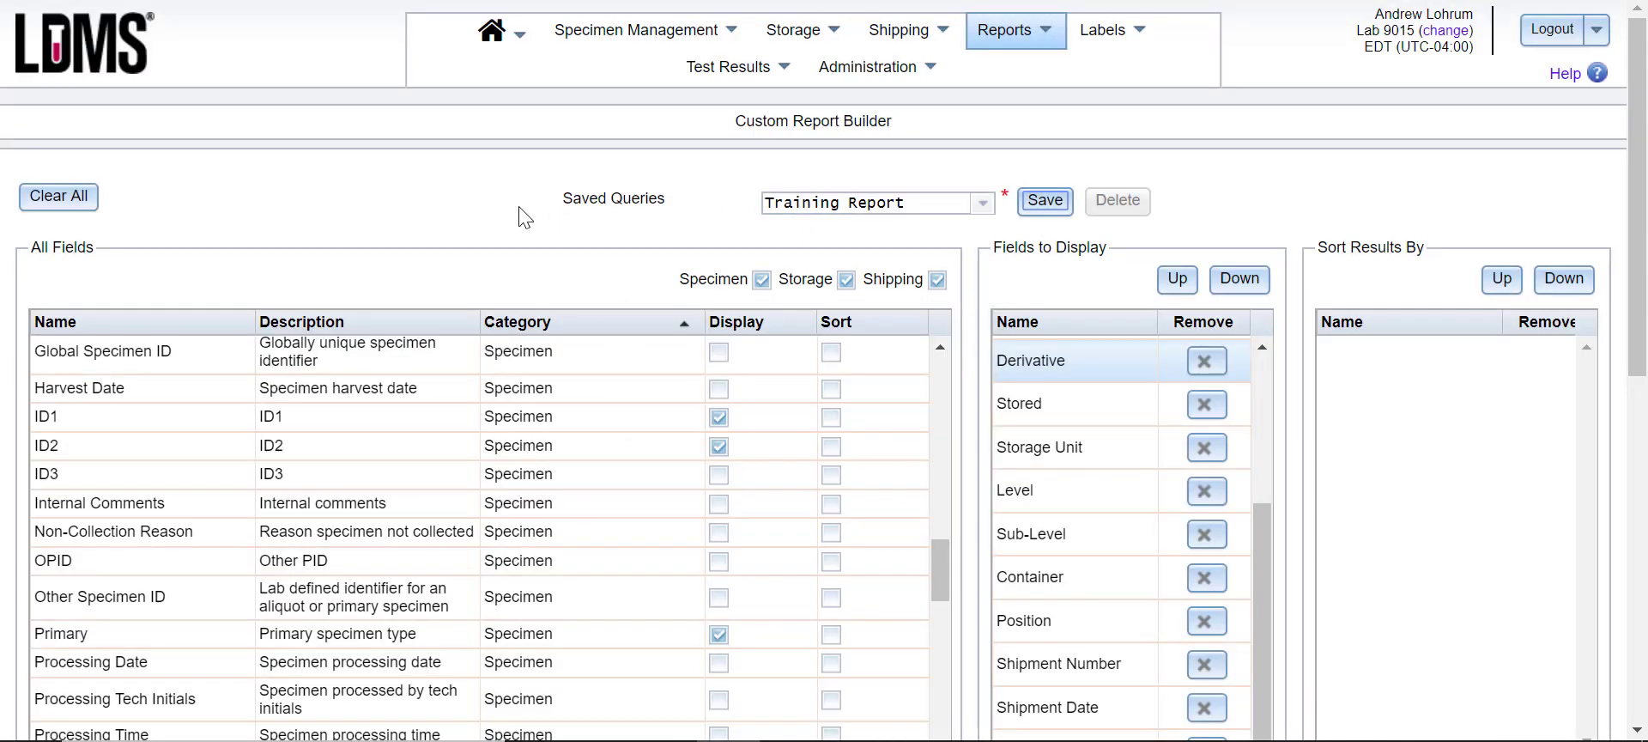